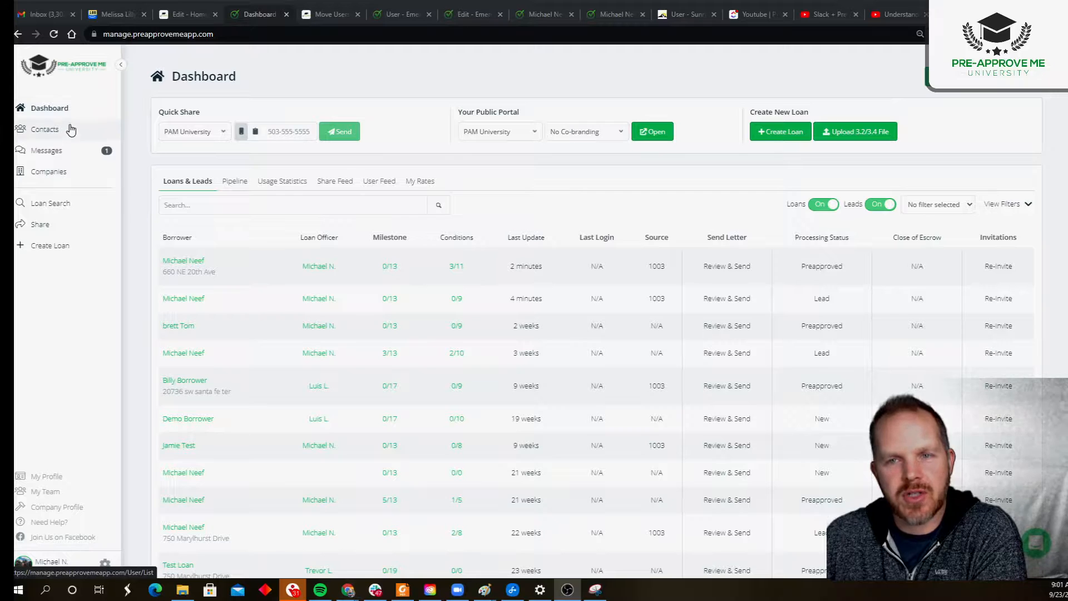
Step: Go to the Contacts users list and start a new user
left_click(114, 131)
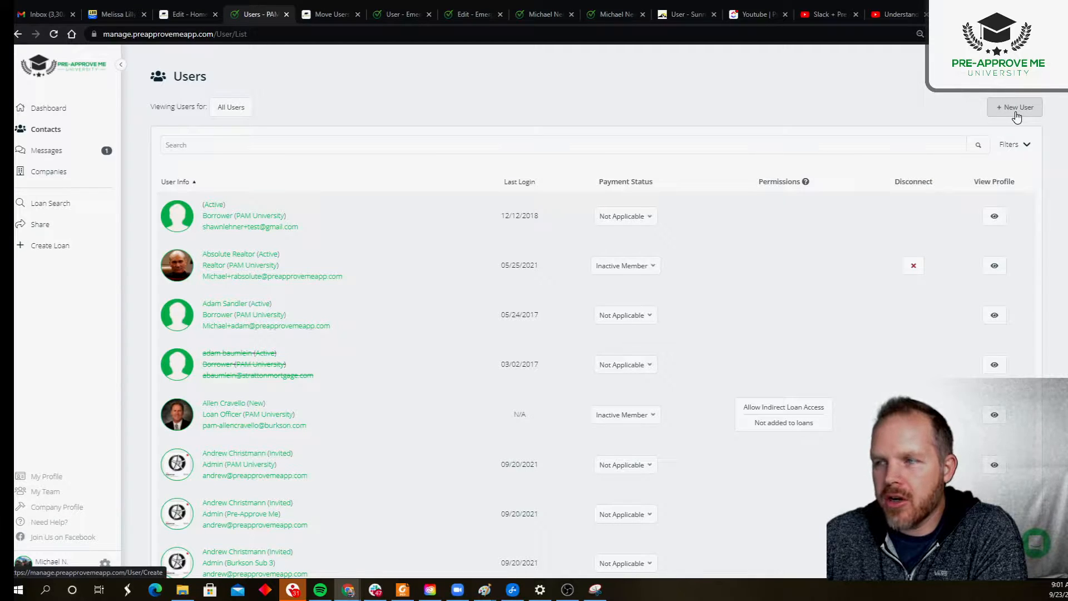
left_click(1018, 116)
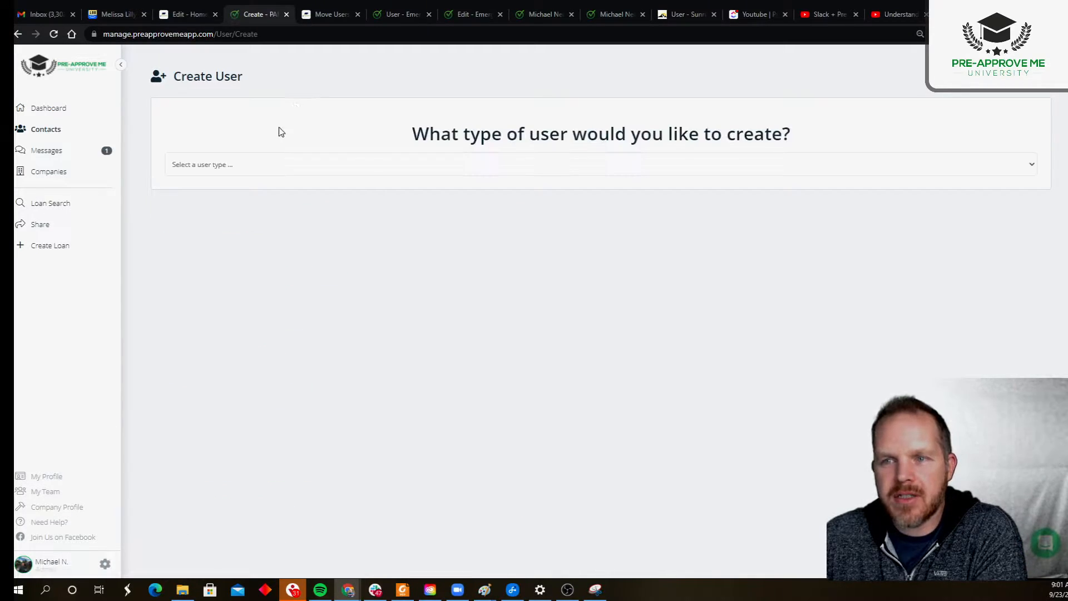
Step: Show the available user types in the 'What type of user' dropdown
left_click(231, 165)
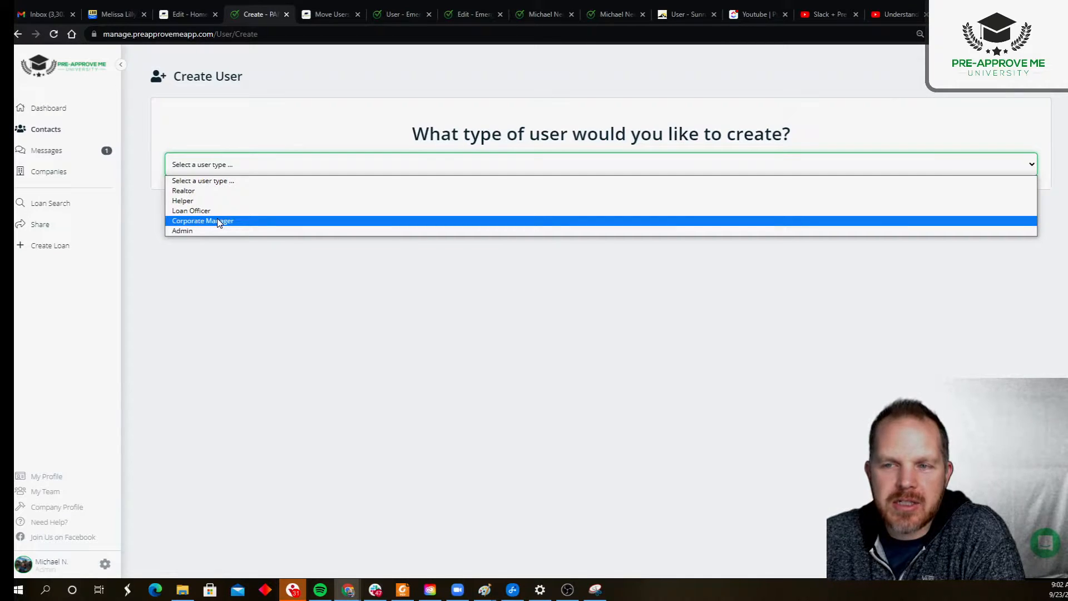
Step: Set the new user's type to Realtor
left_click(215, 191)
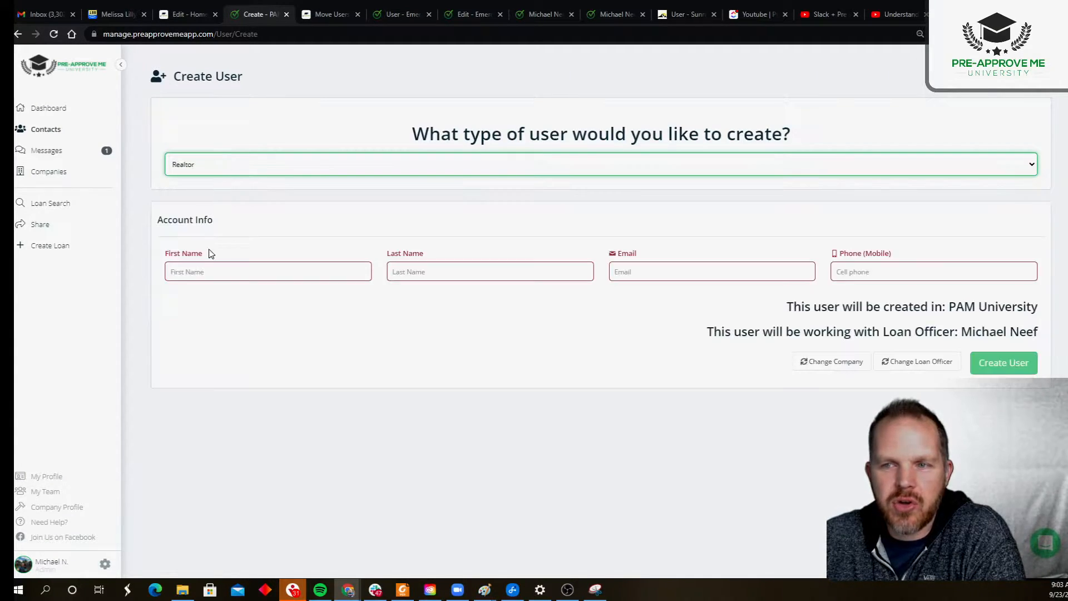
left_click(260, 272)
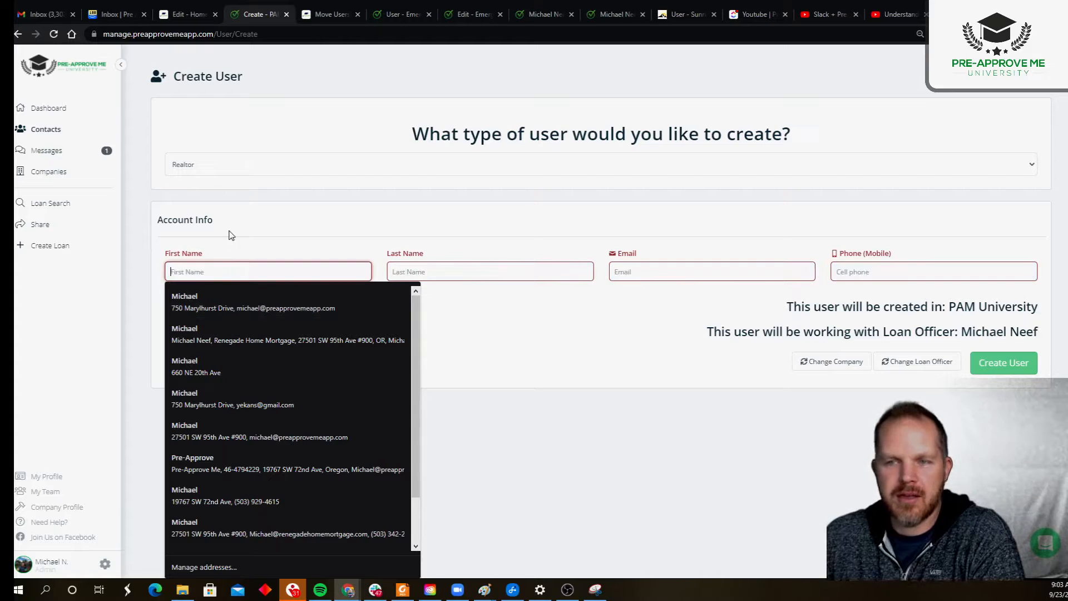
left_click(221, 165)
left_click(228, 138)
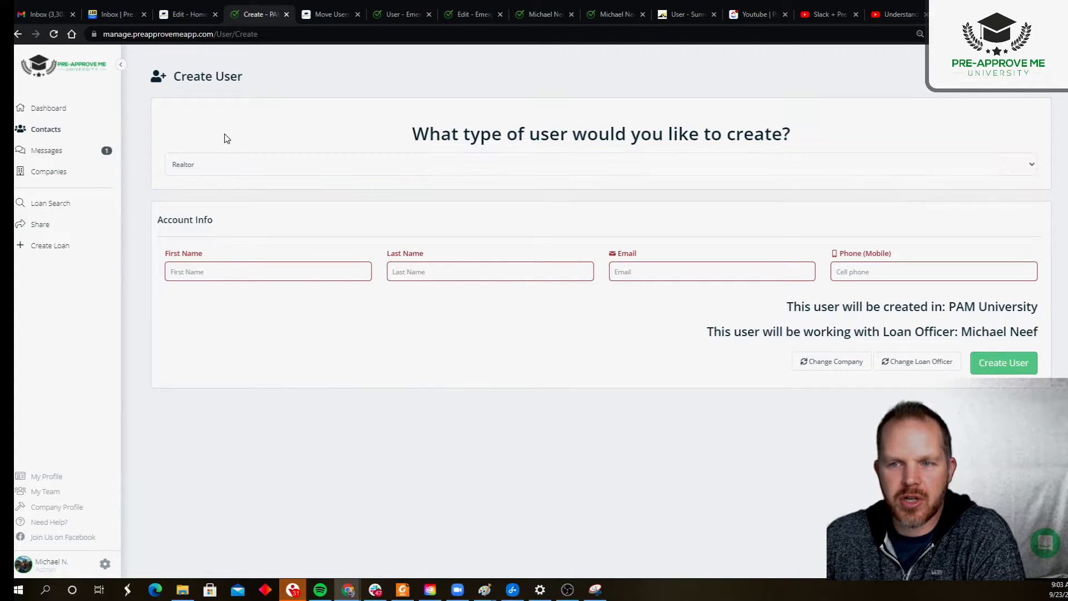
Step: Enter the Realtor's first name, last name, e-mail address and mobile phone number
left_click(208, 267)
key("Tab")
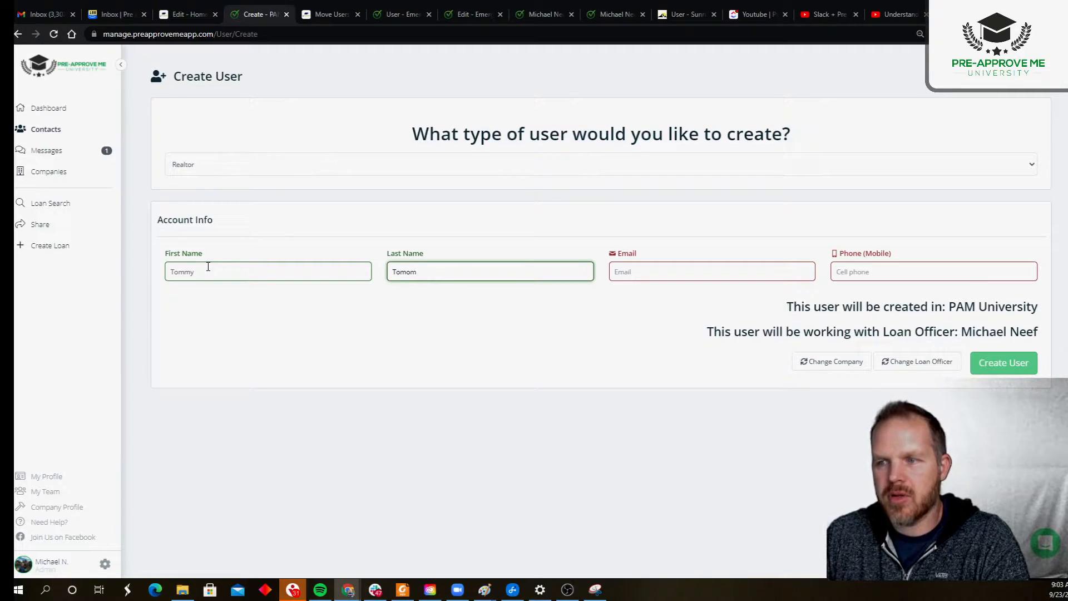
key("Tab")
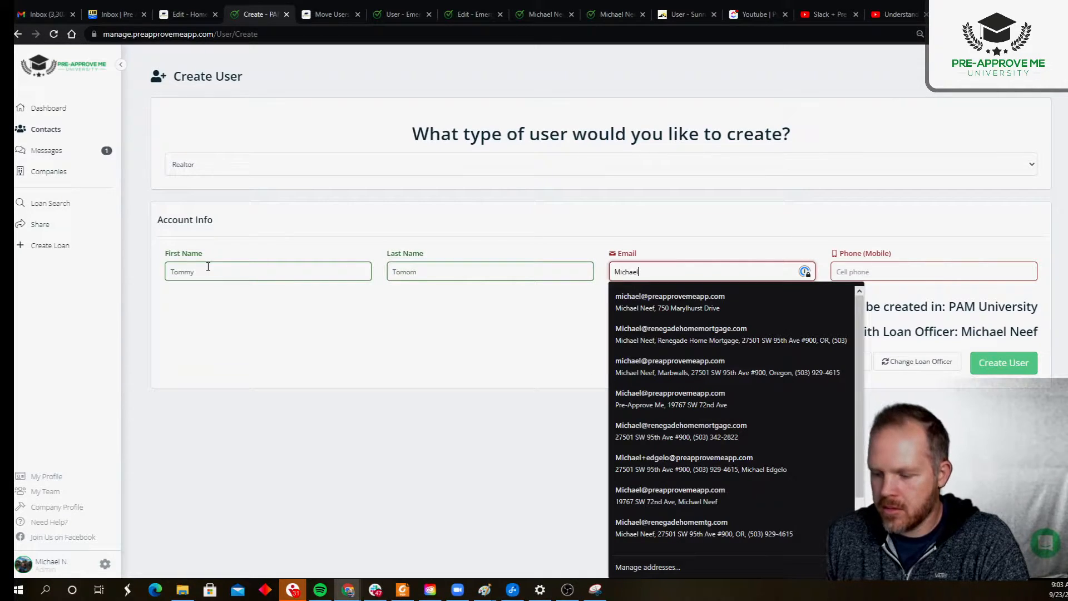
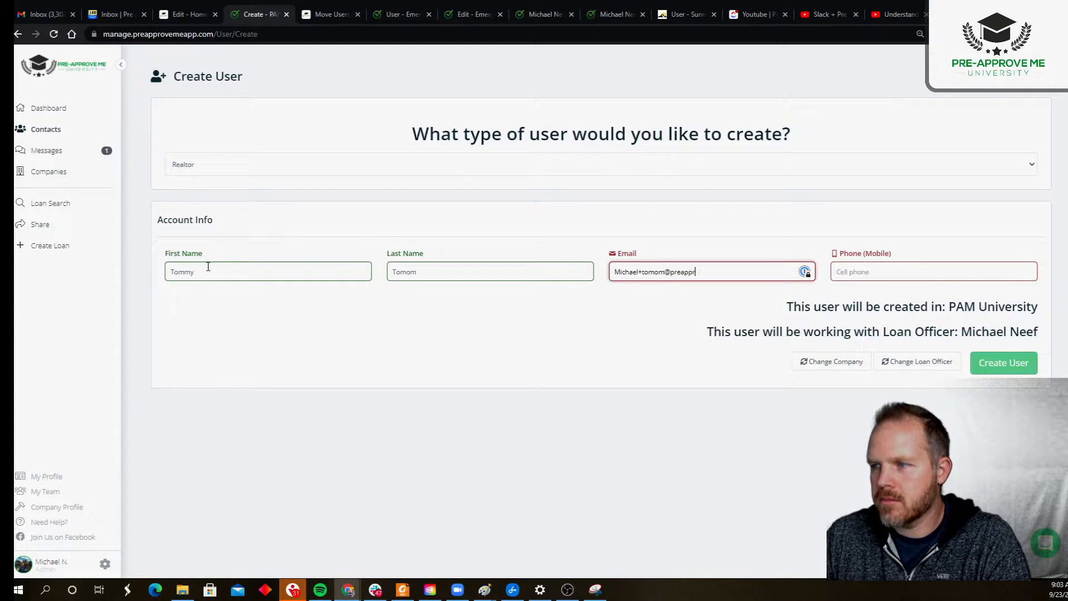
key("Tab")
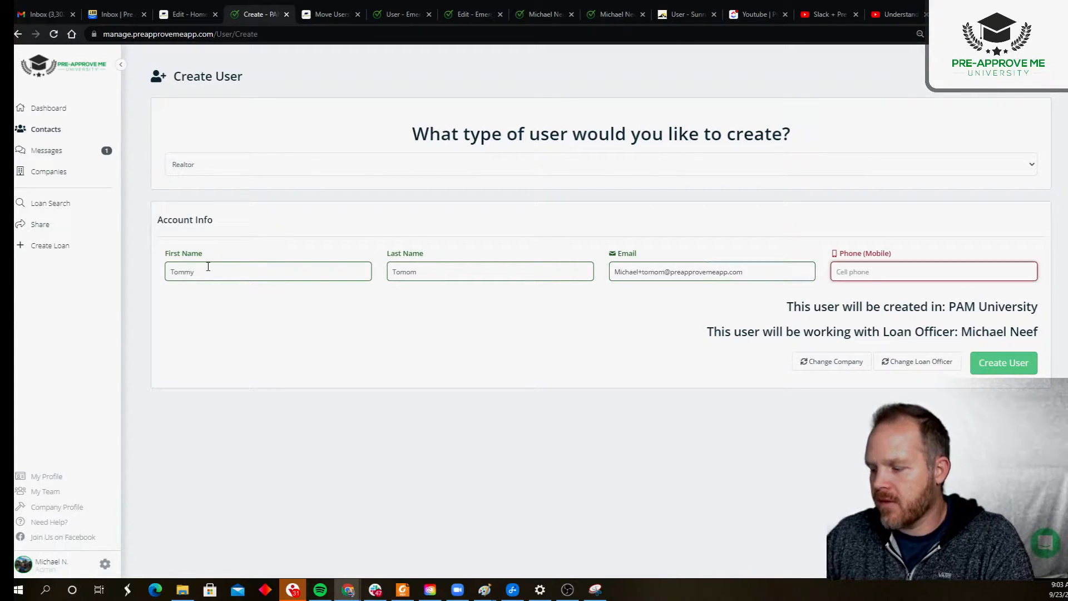
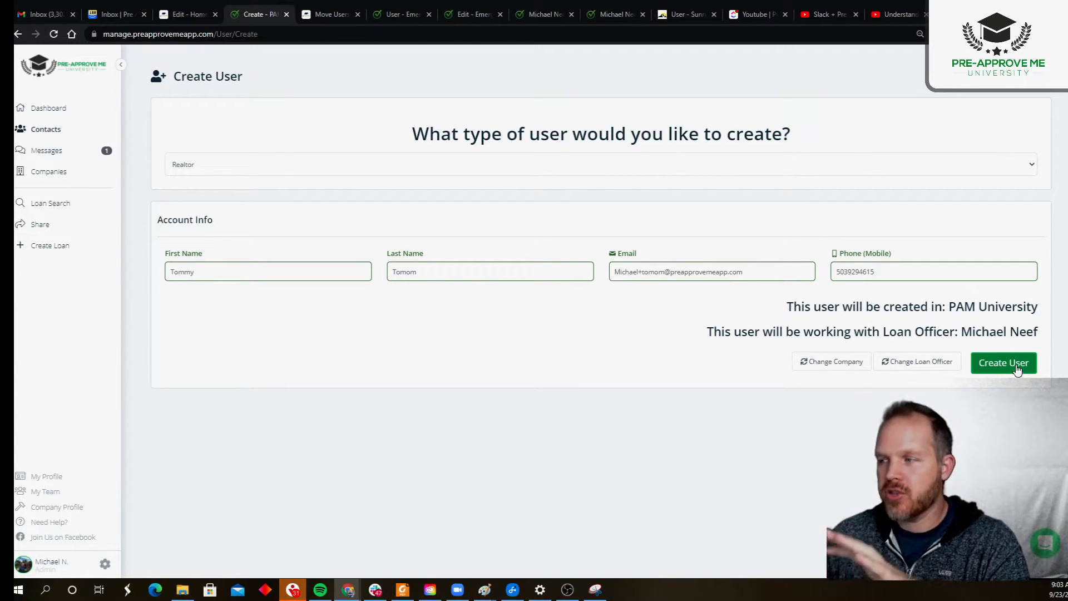
Step: Check the PAM University company and assigned loan officer, then create the Realtor user
left_click_drag(787, 304, 1042, 307)
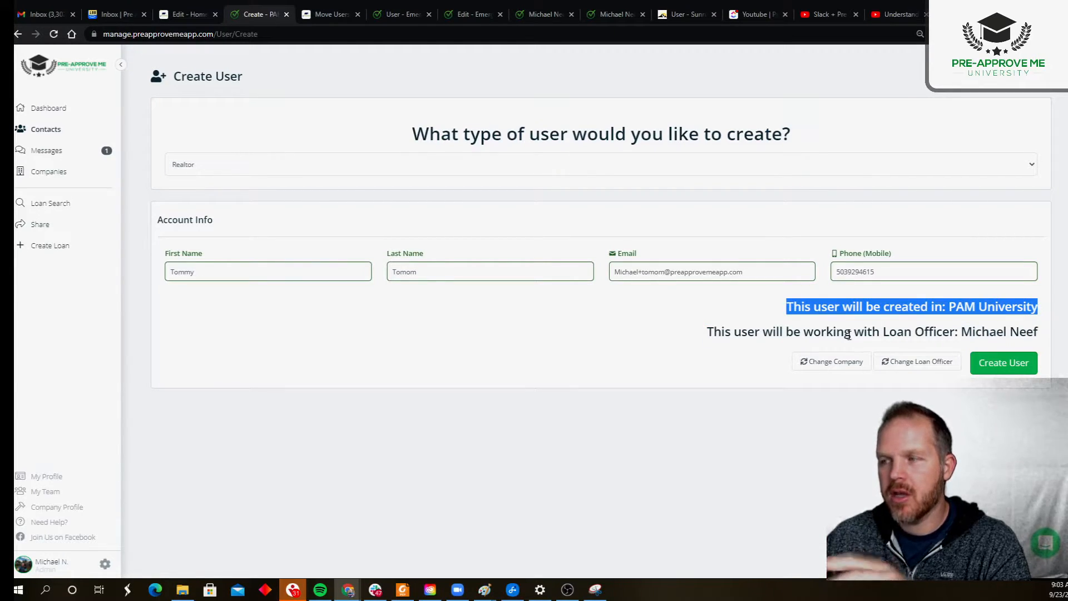
left_click_drag(713, 331, 1038, 334)
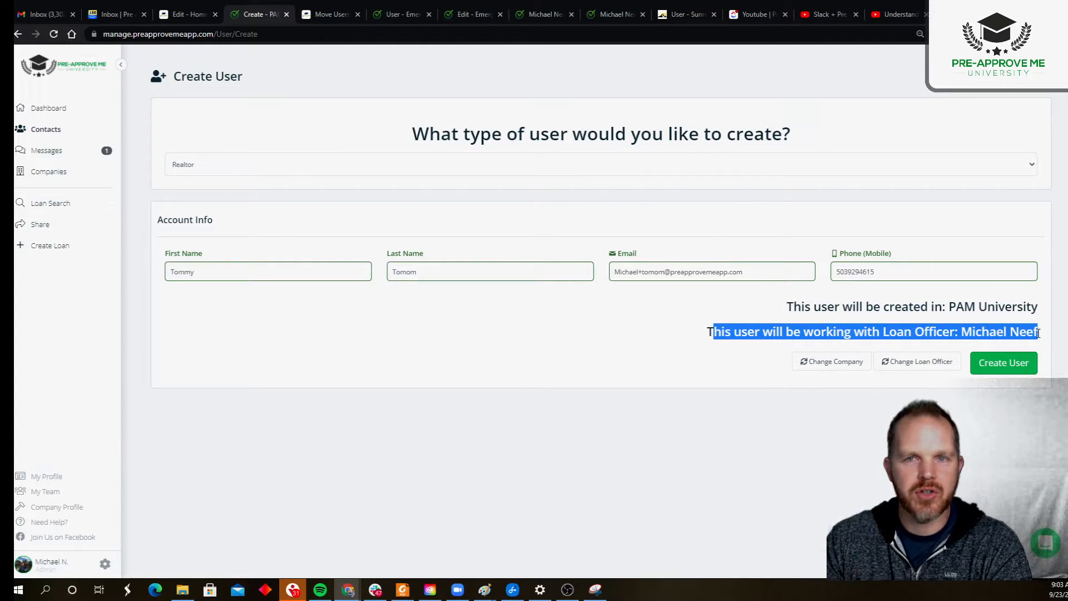
left_click(988, 367)
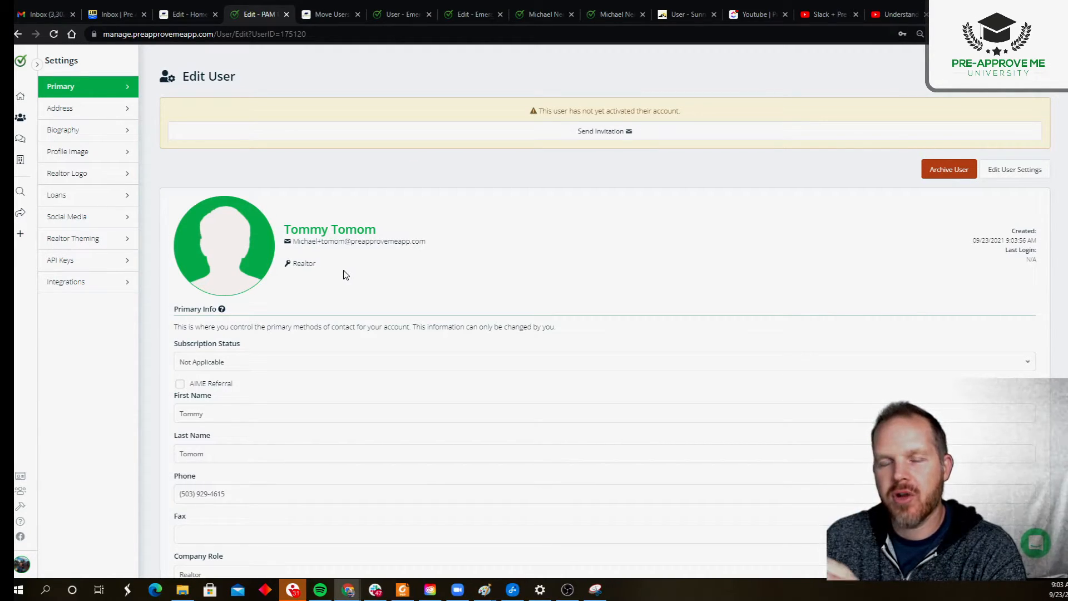
Step: Leave the profile, view the Helper user type on a new user form, then return to Dashboard
left_click(20, 121)
left_click(584, 93)
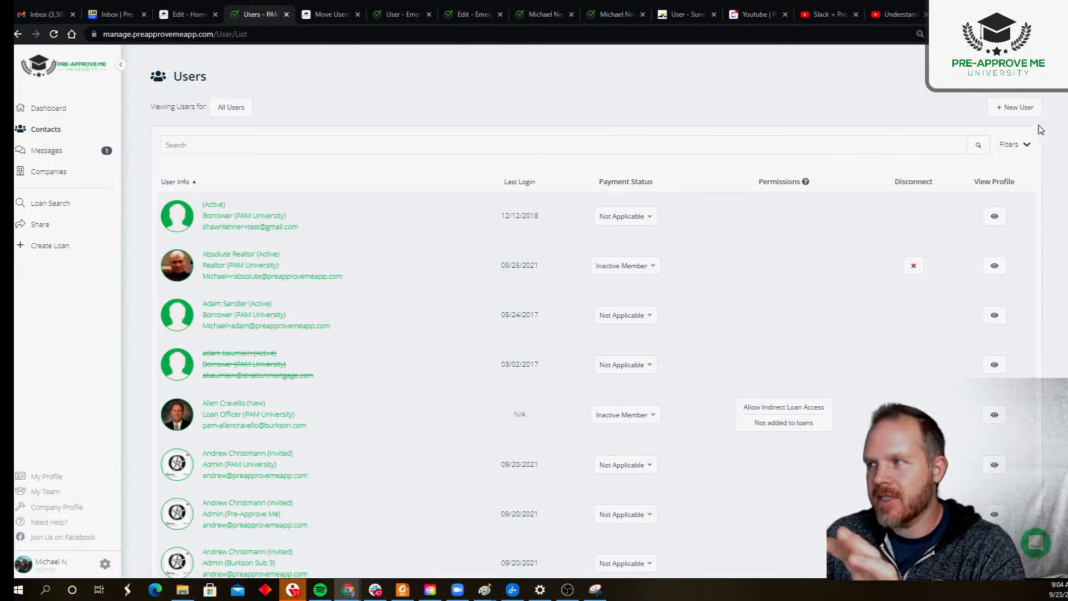
left_click(1021, 107)
left_click(245, 169)
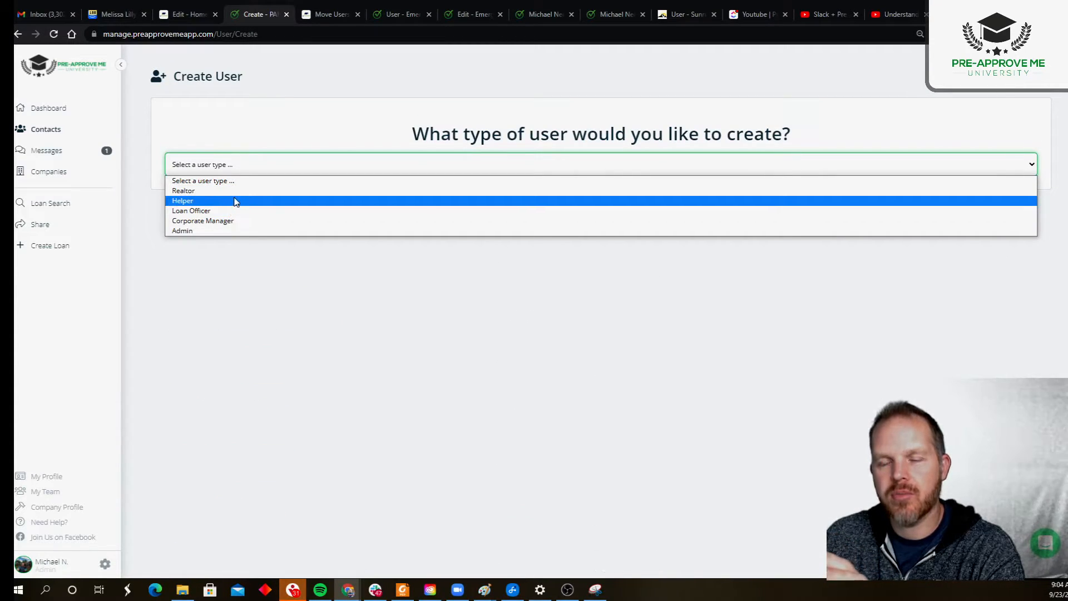
left_click(236, 112)
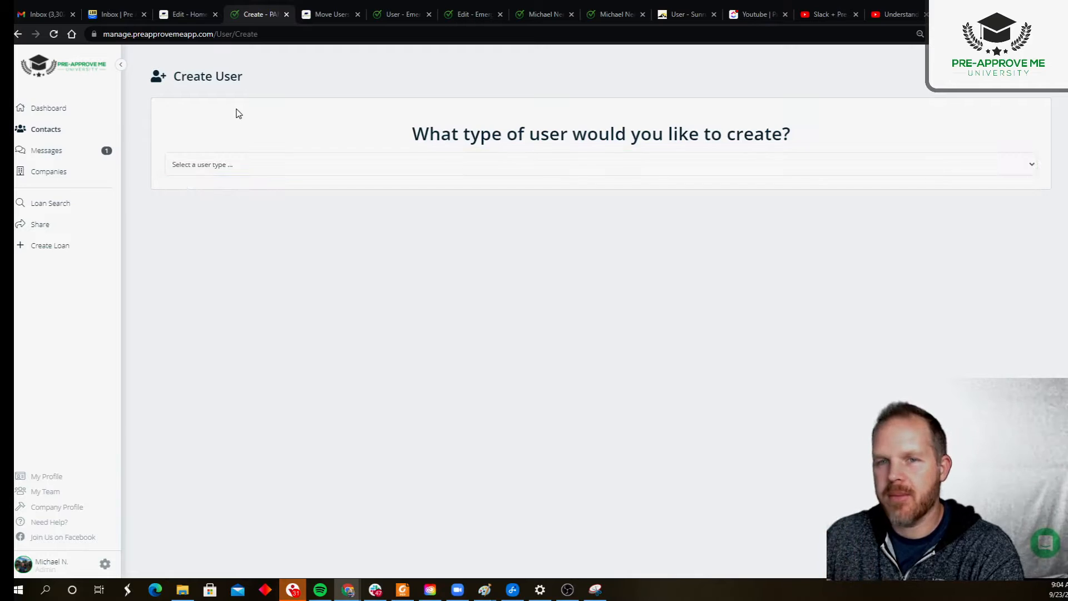
left_click(55, 109)
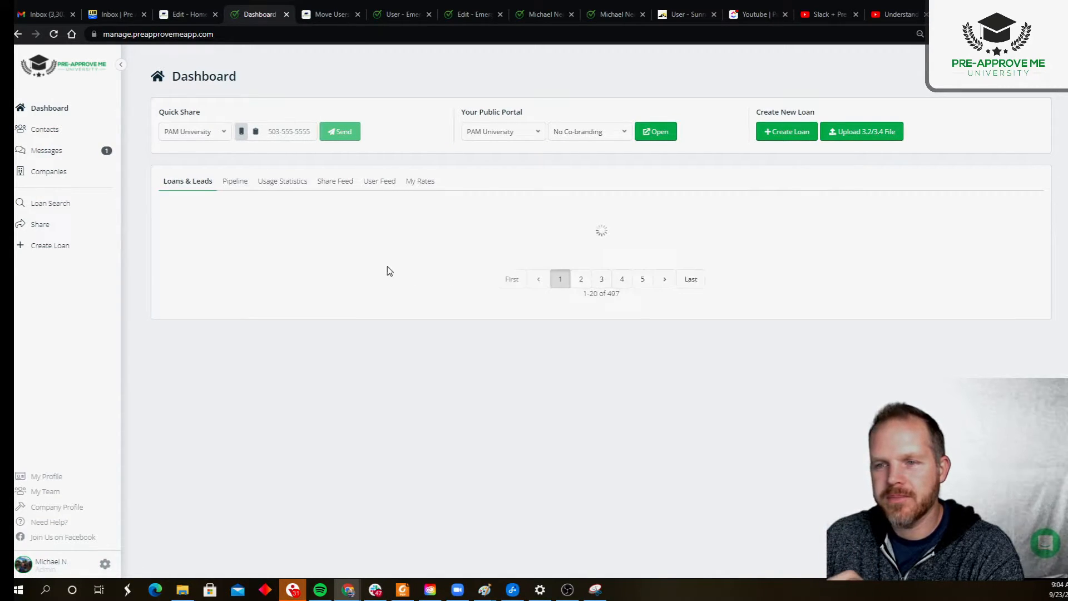
left_click(189, 299)
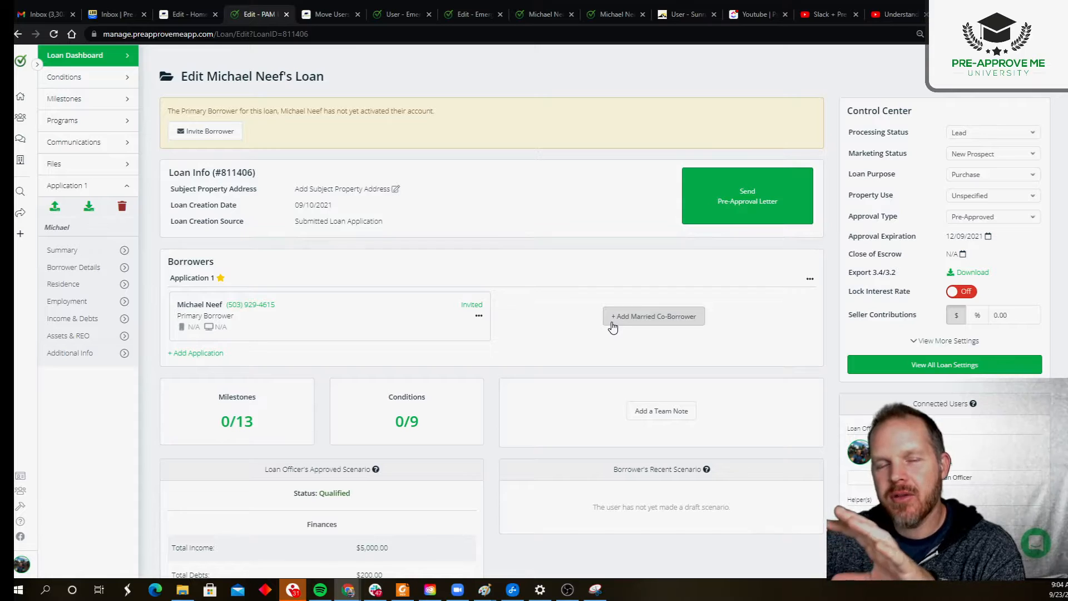
scroll(612, 327, "down", 1)
scroll(612, 327, "down", 3)
left_click_drag(913, 181, 977, 183)
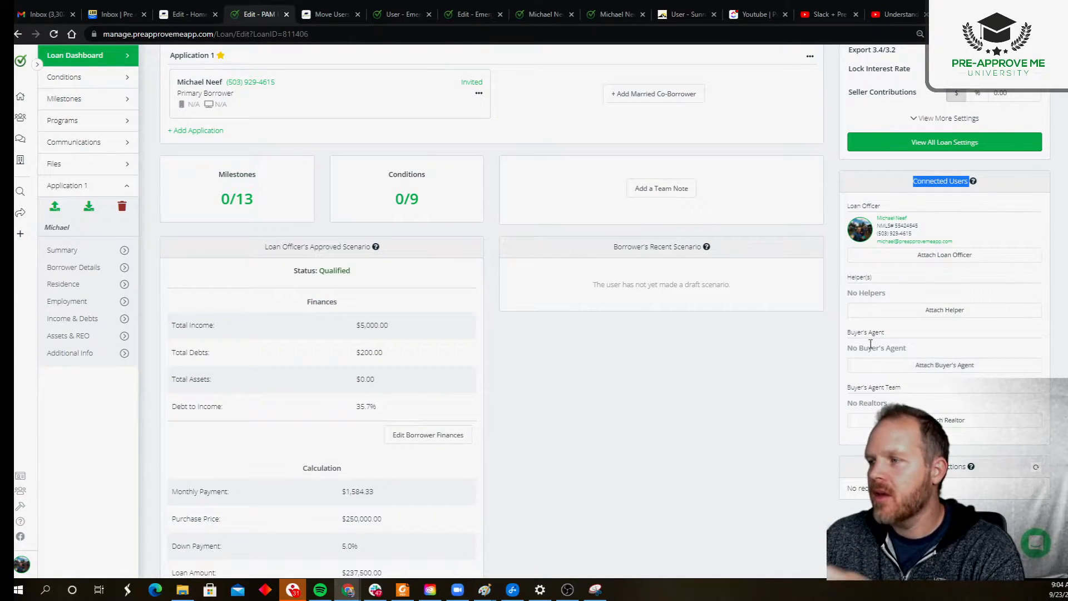
left_click_drag(847, 277, 873, 280)
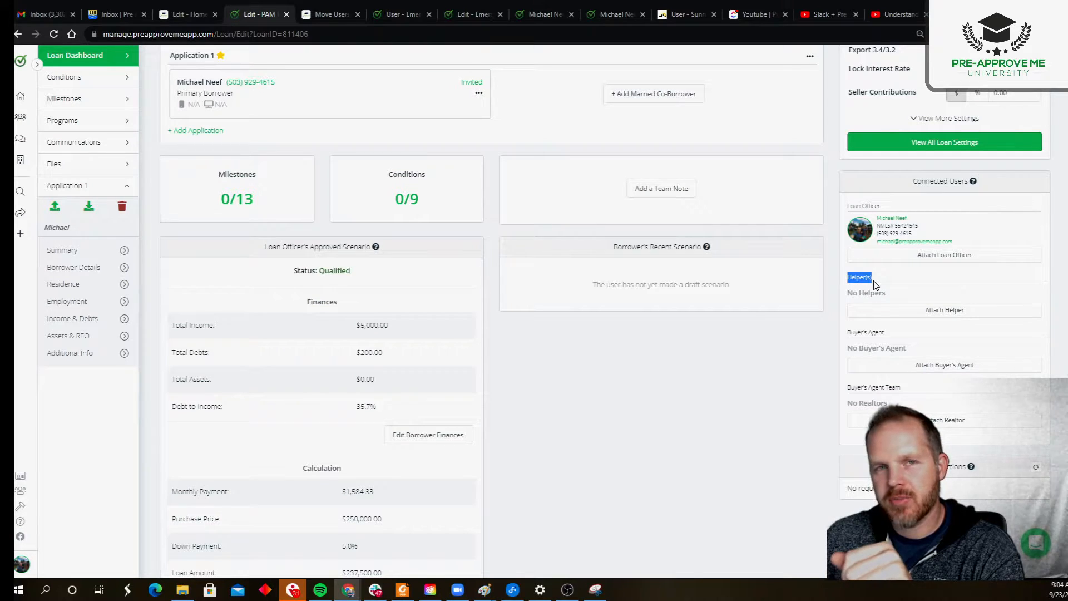
left_click_drag(850, 333, 884, 334)
left_click(883, 334)
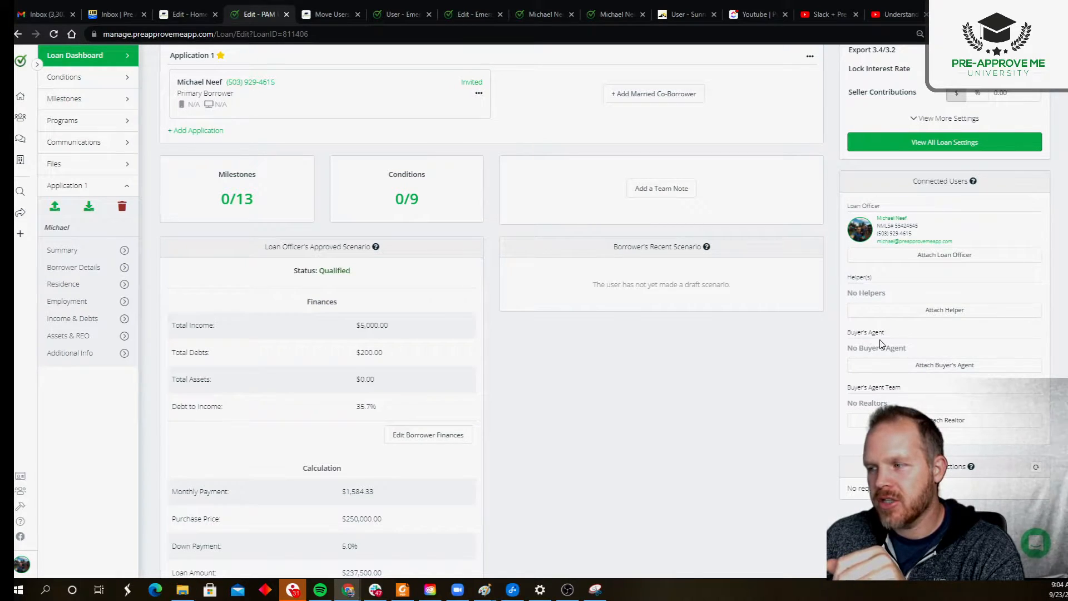
left_click_drag(850, 389, 901, 390)
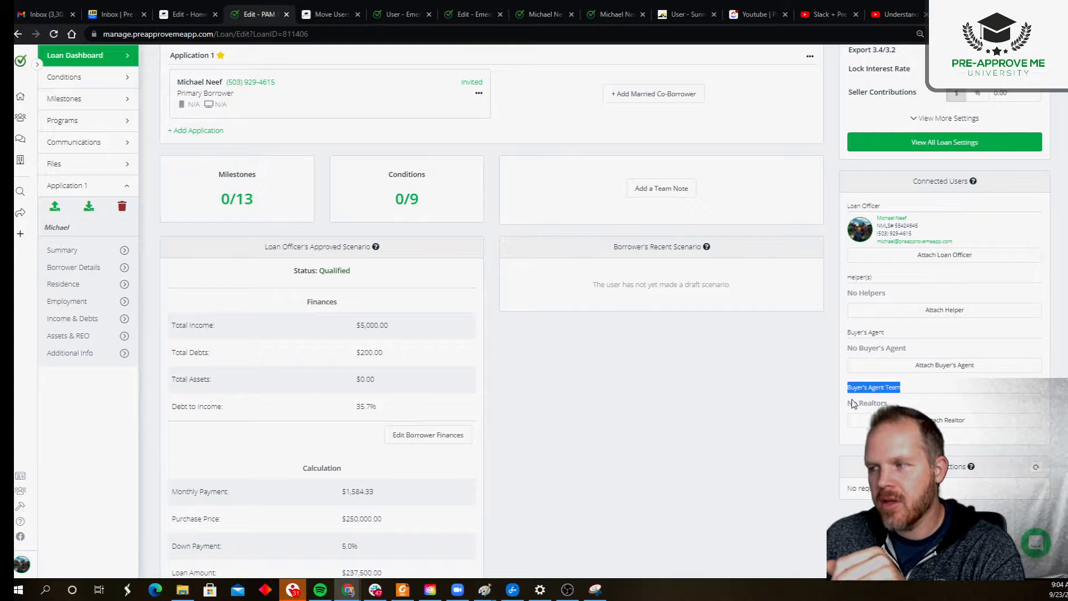
left_click(755, 411)
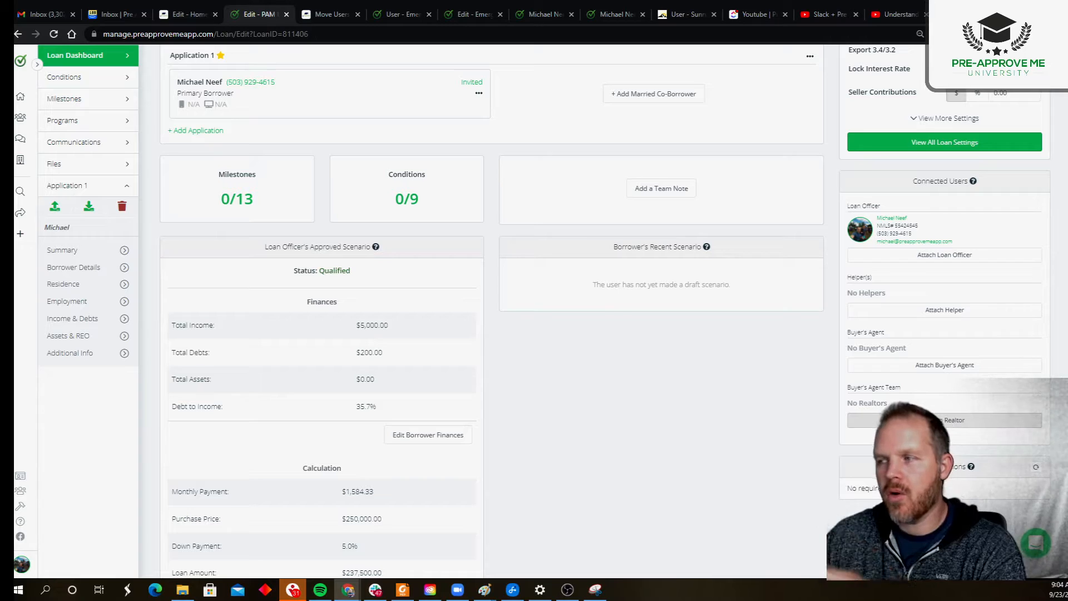
Step: Search for a user and attach them as the loan's helper, dismissing the buyer's agent picker
left_click(950, 310)
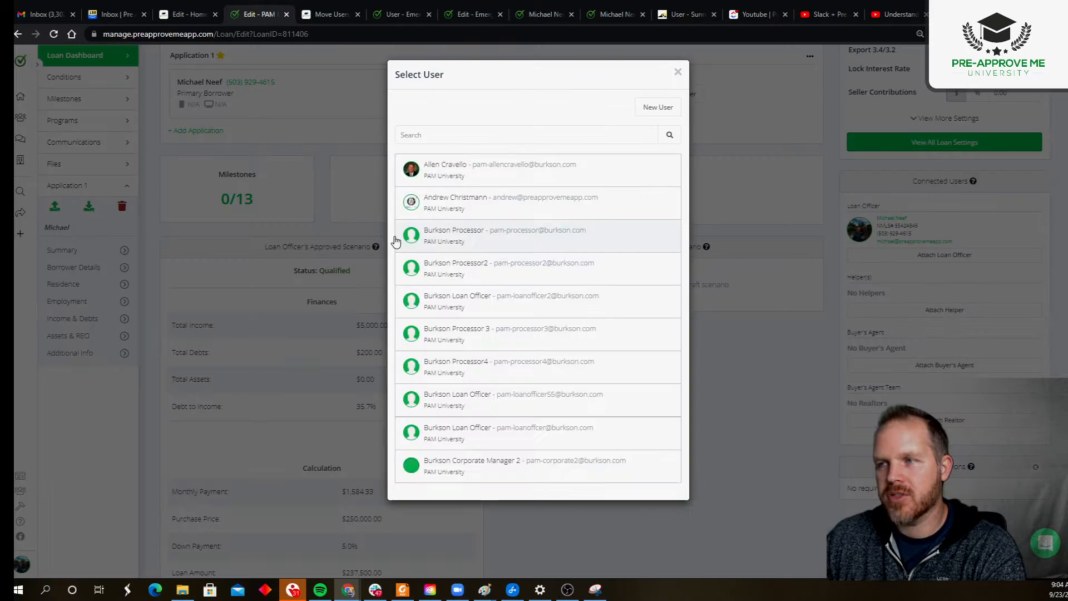
left_click(445, 133)
type("Neef")
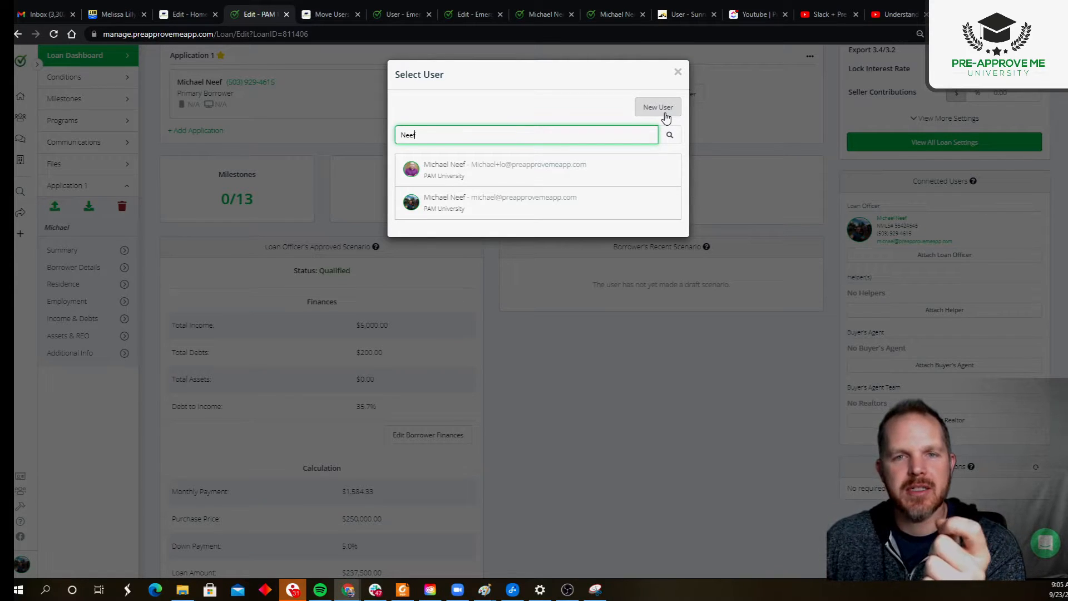
left_click(444, 205)
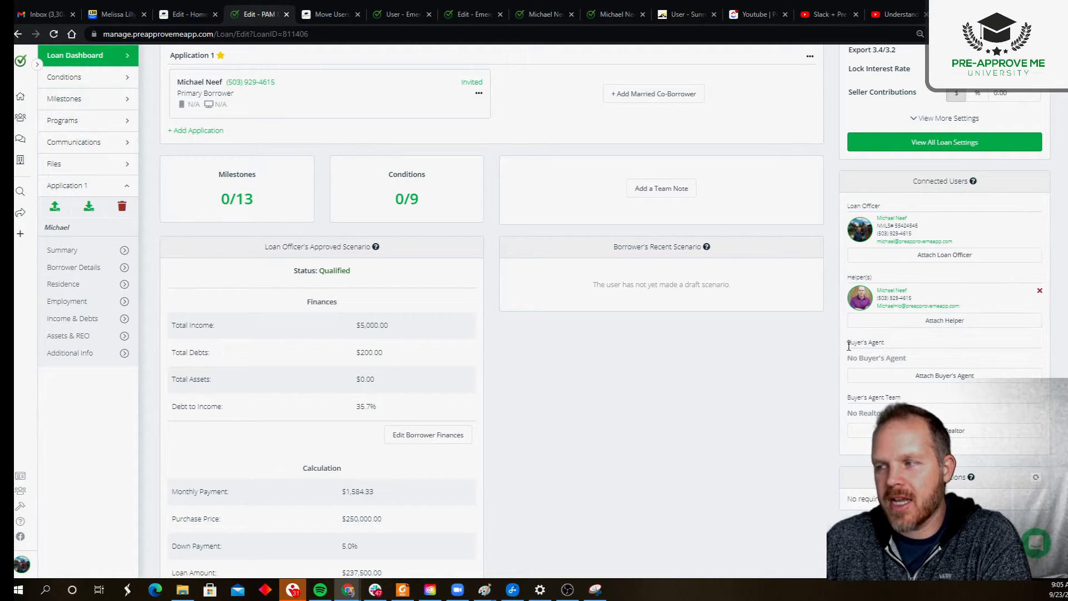
left_click(862, 378)
left_click(923, 354)
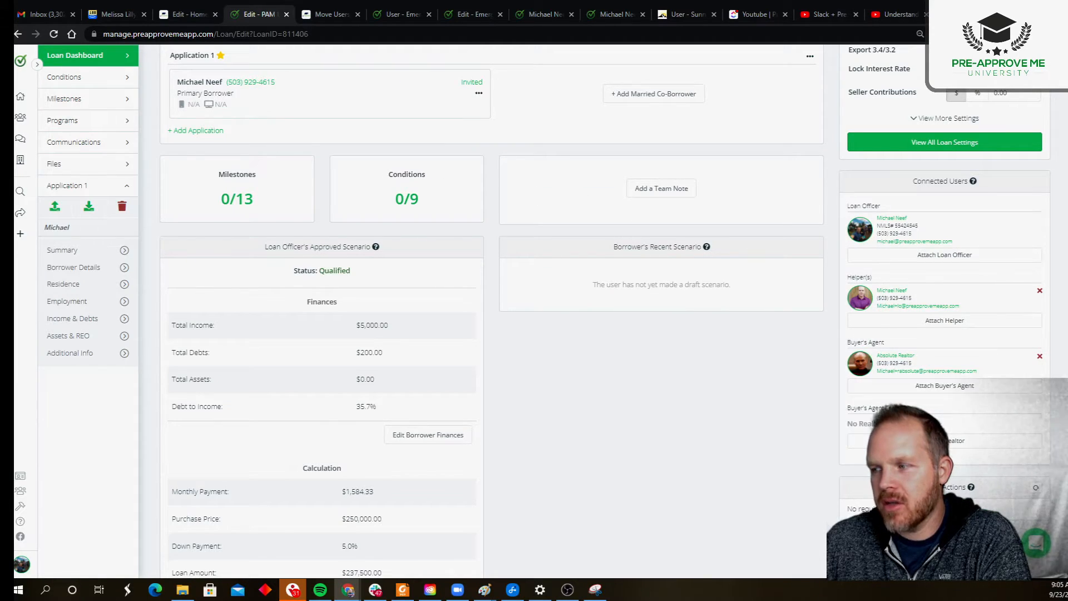
Step: Replace the attached Buyer's Agent Team realtor with a different realtor from the list
left_click(945, 440)
left_click(412, 237)
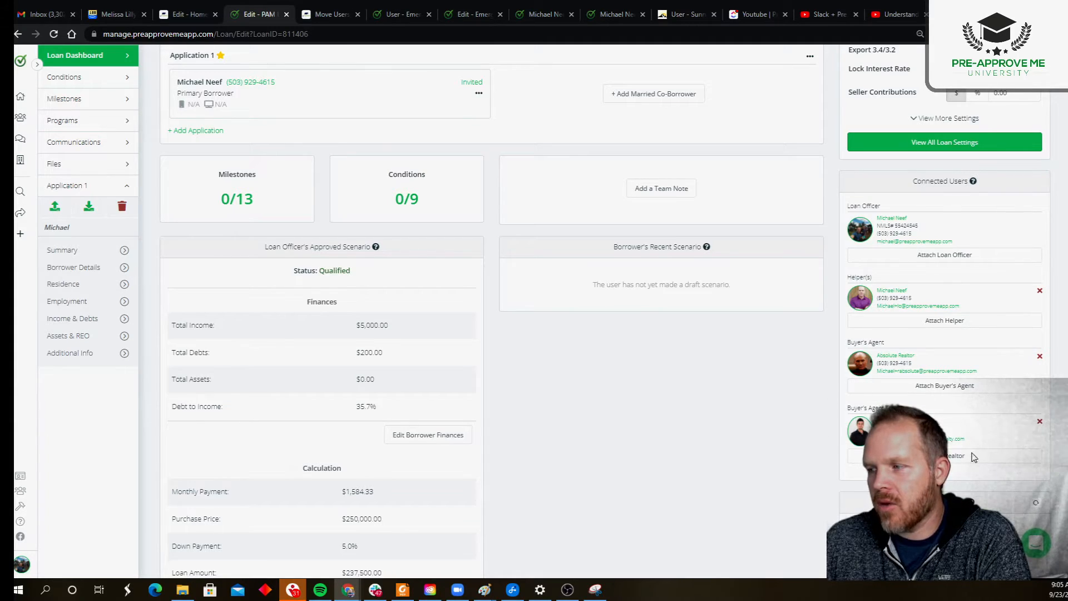
left_click(1038, 423)
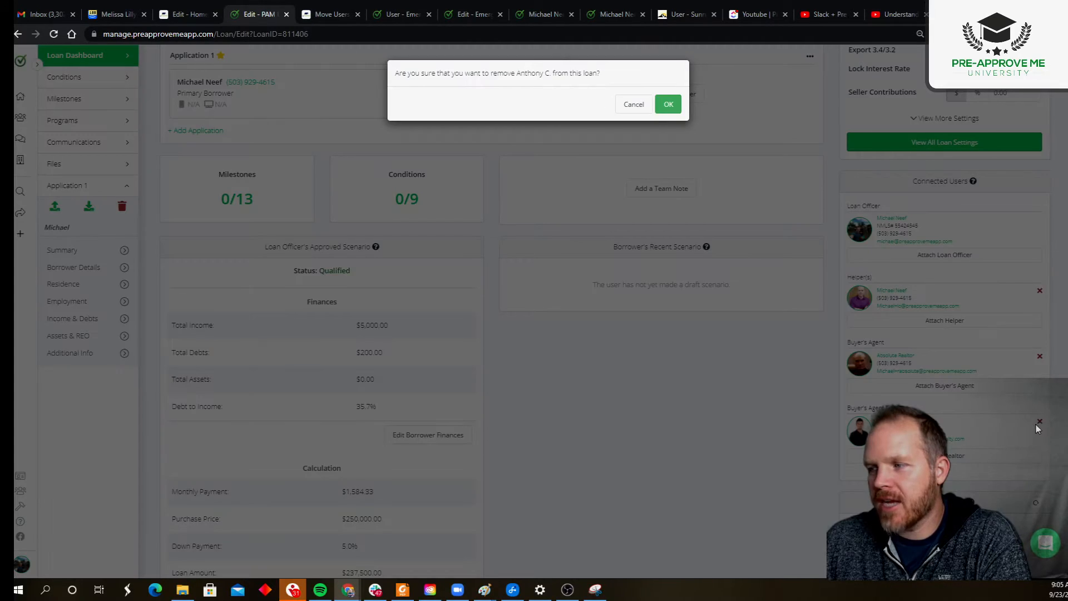
left_click(668, 105)
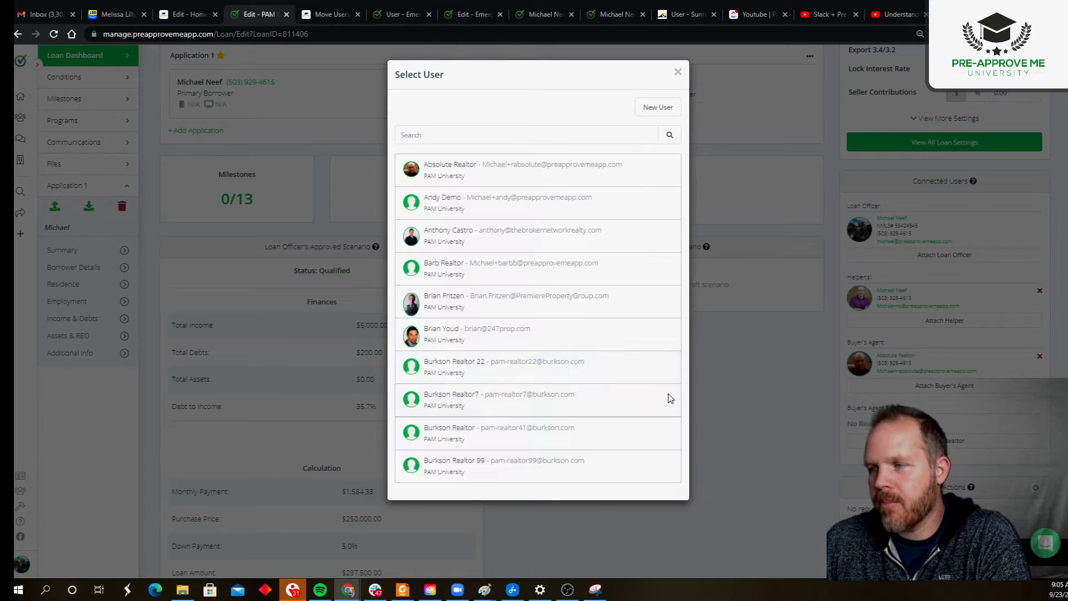
left_click(985, 441)
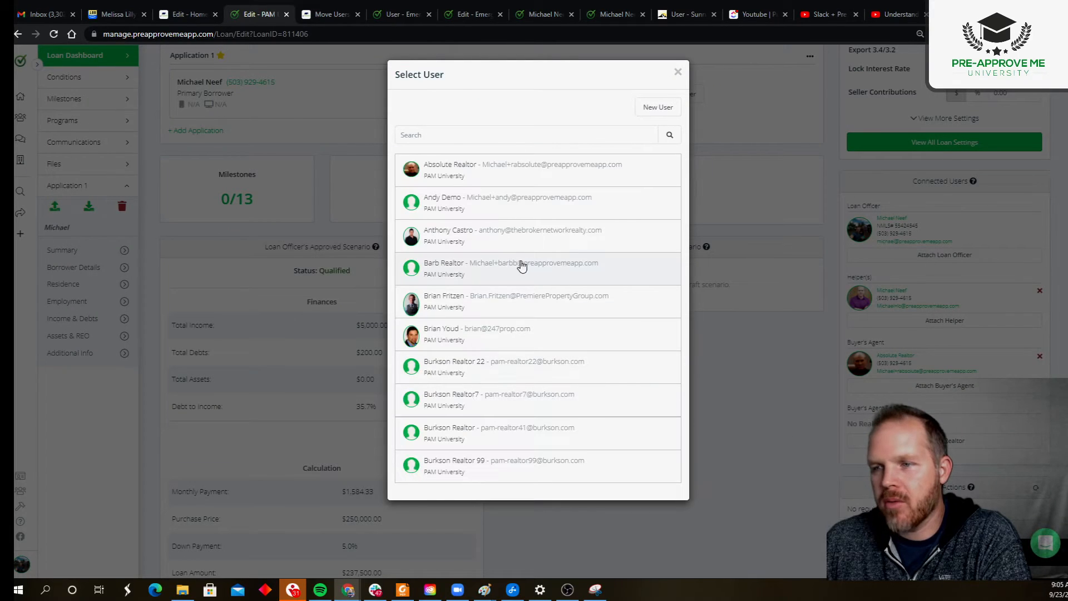
left_click(460, 266)
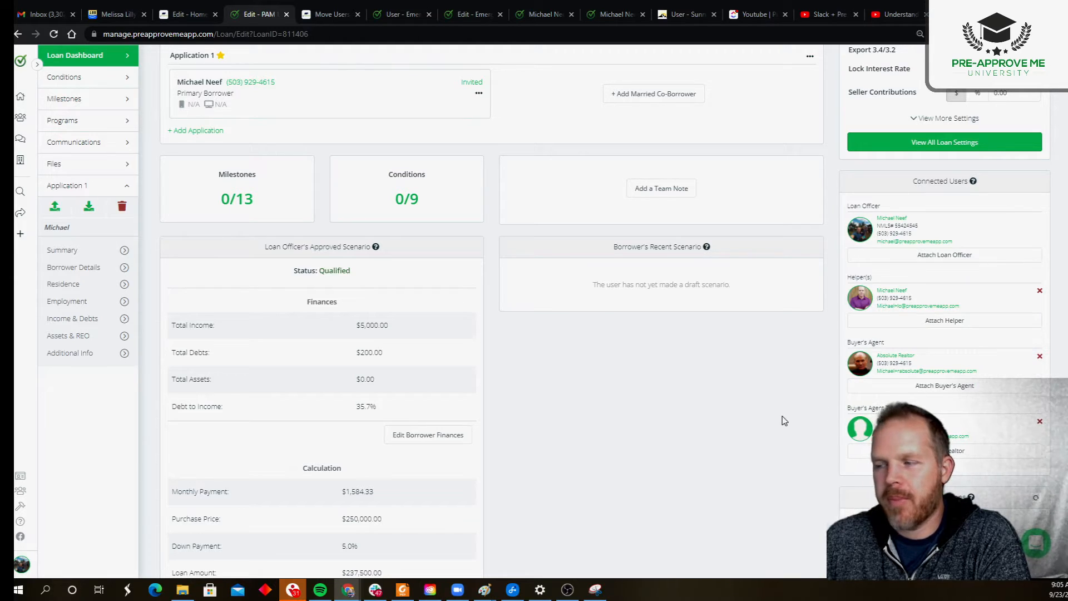
scroll(634, 450, "up", 4)
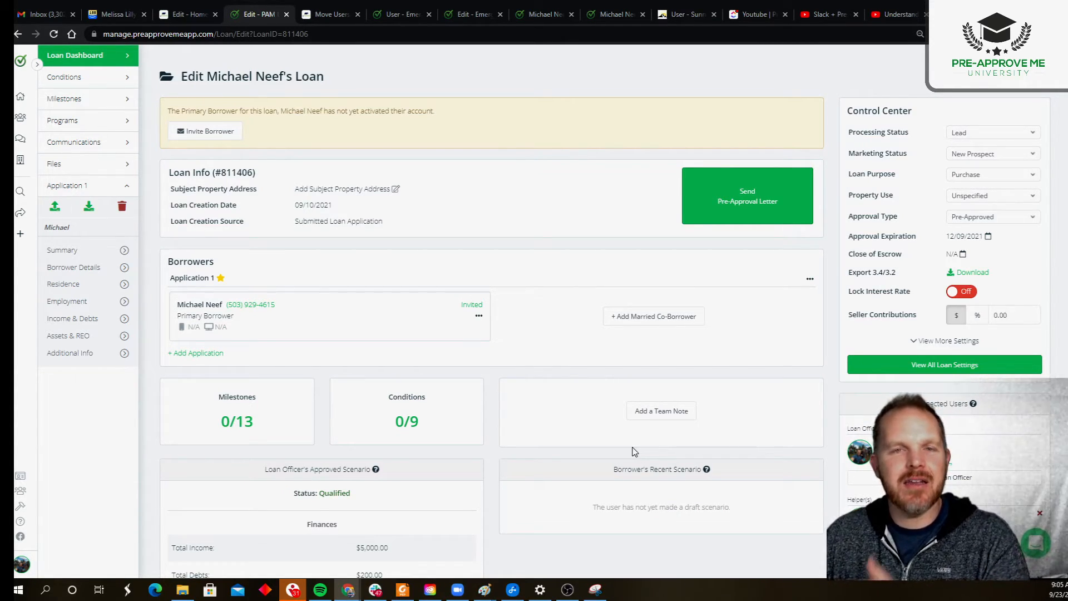
left_click(247, 424)
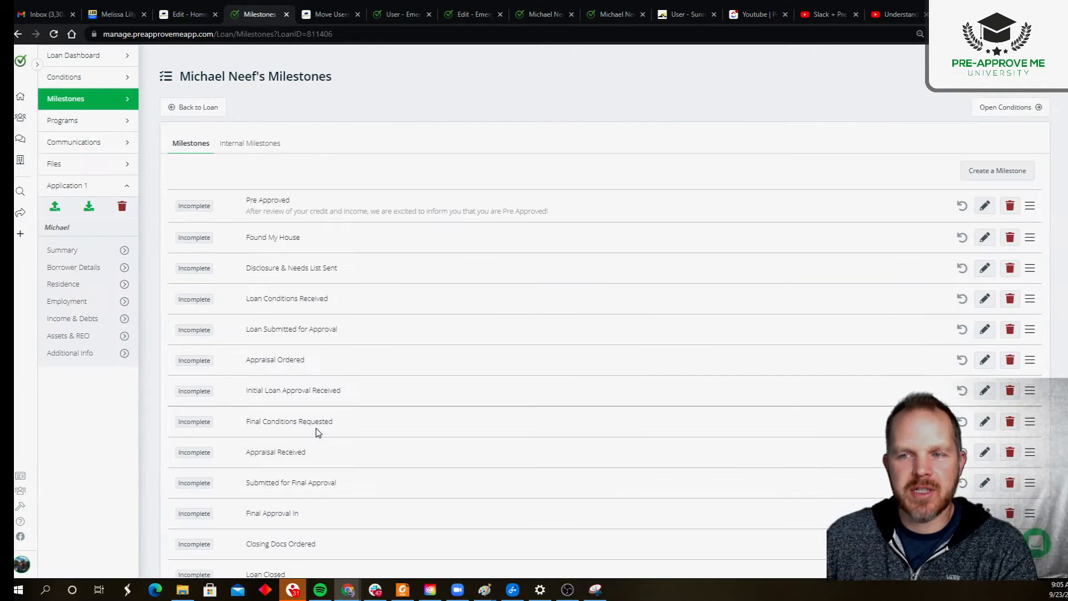
scroll(317, 432, "down", 3)
left_click_drag(171, 509, 285, 515)
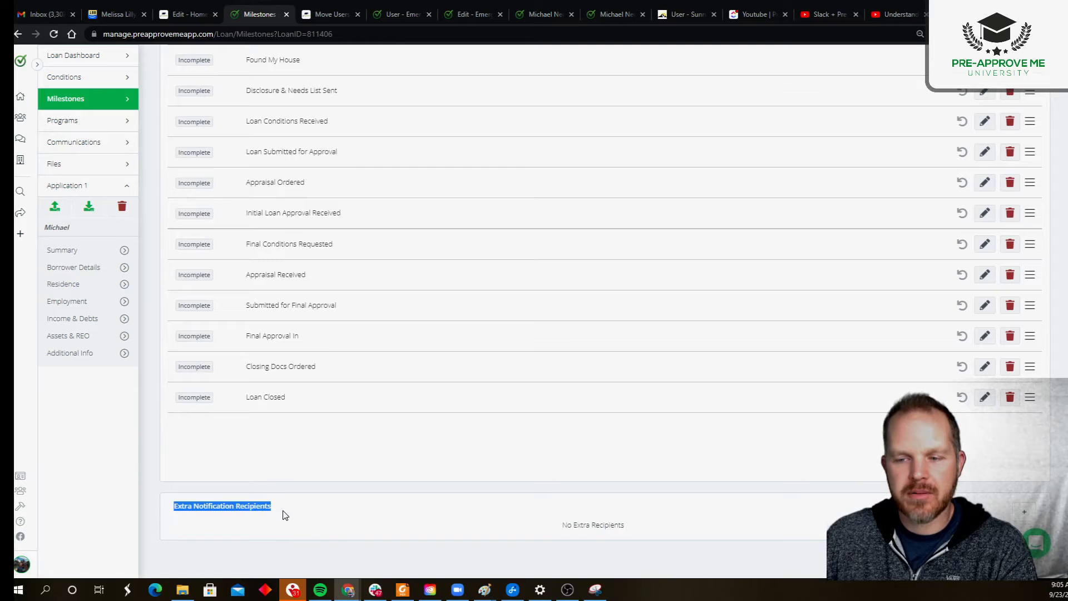
left_click(1023, 510)
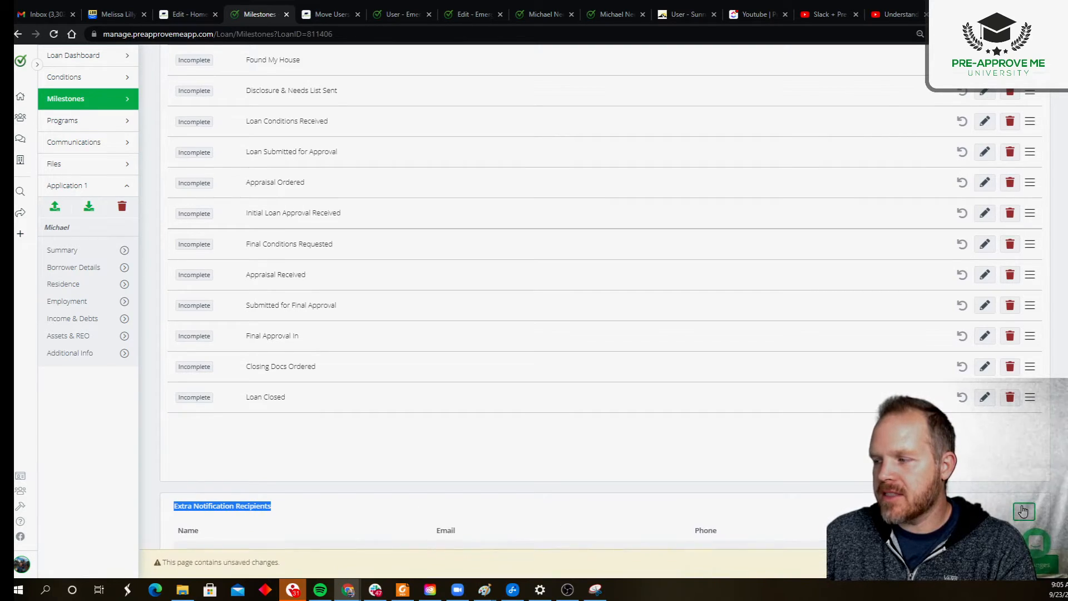
scroll(766, 408, "down", 2)
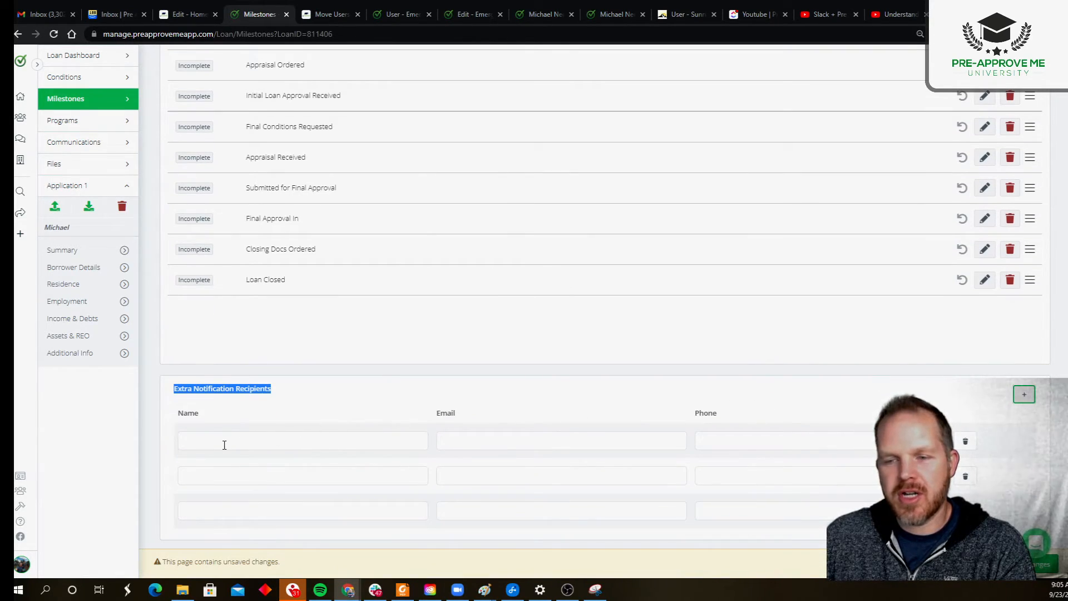
left_click(223, 445)
left_click(215, 480)
left_click(210, 508)
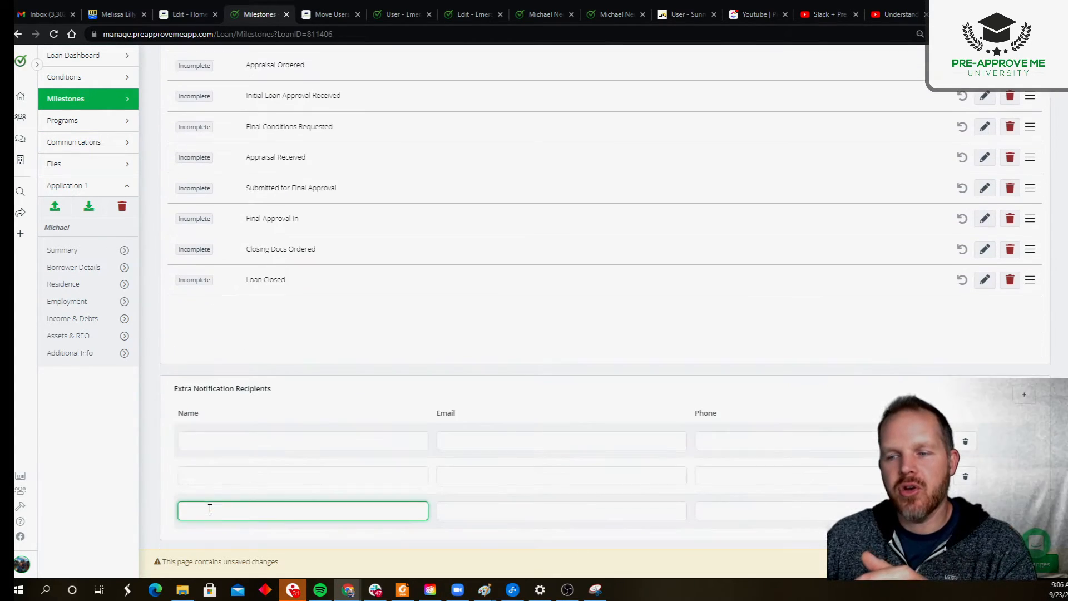
left_click(284, 444)
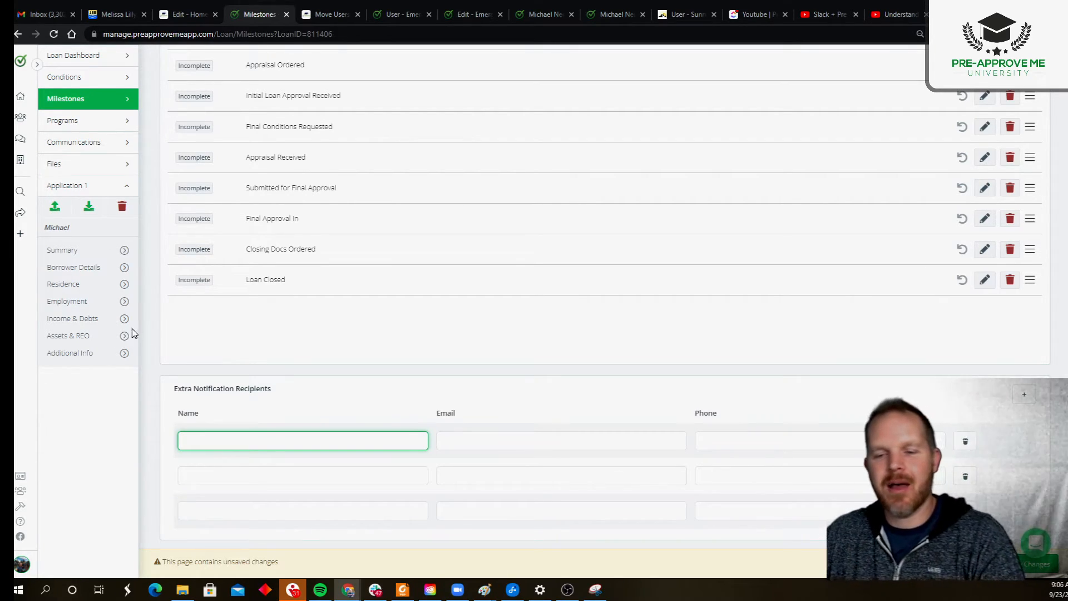
left_click(22, 564)
Step: Open PAM University's Notifications settings, discarding unsaved milestone changes
left_click(68, 459)
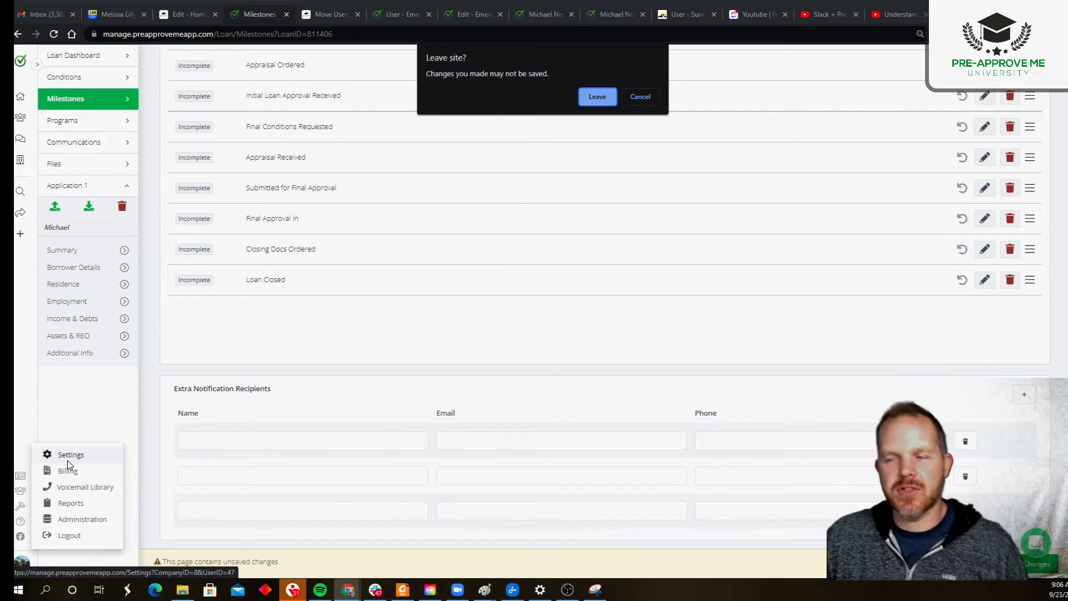
left_click(598, 99)
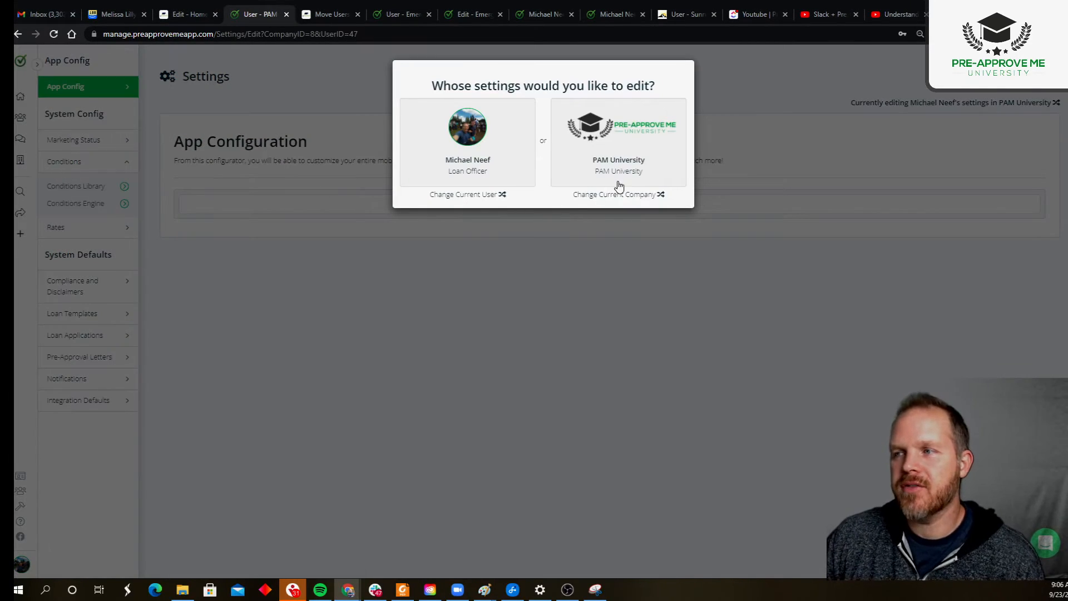
left_click(607, 146)
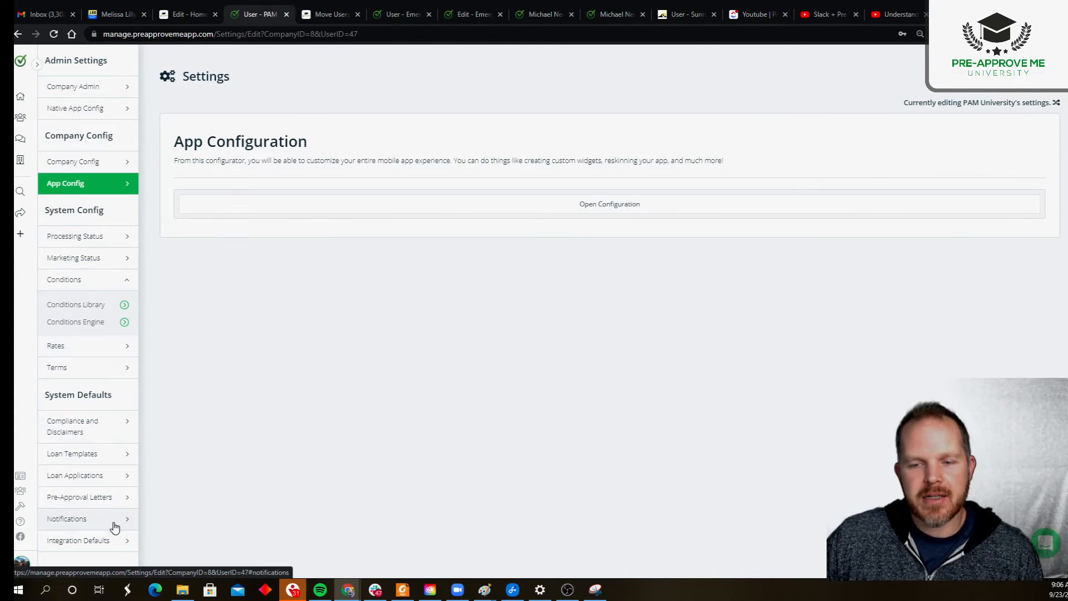
left_click(74, 524)
Step: Switch on Milestone email notifications for Helpers, reviewing the Milestone and Condition Notifications sections
scroll(442, 379, "down", 2)
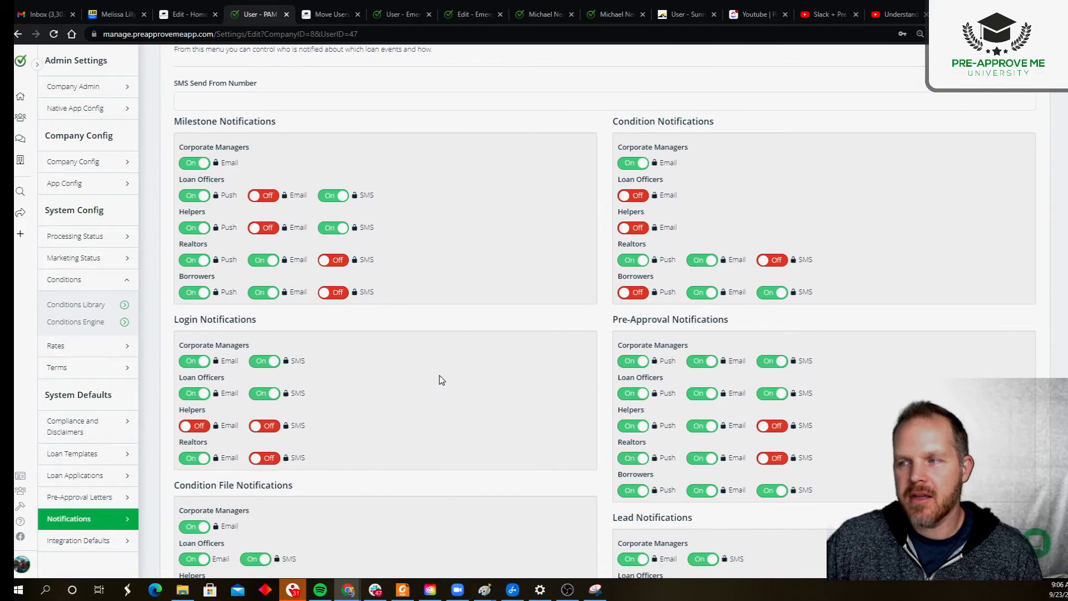
double_click(184, 245)
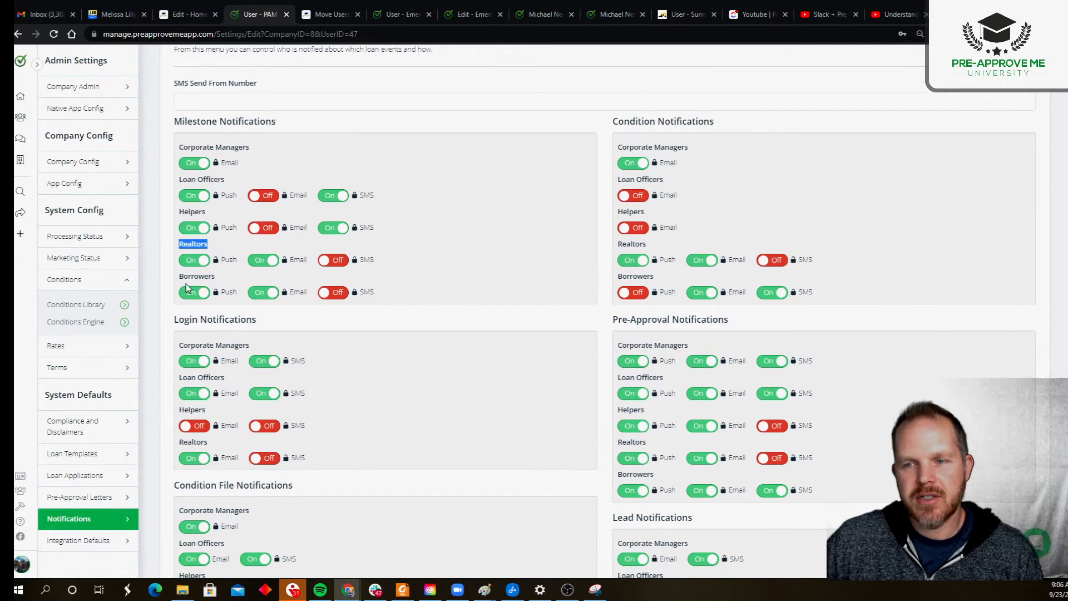
left_click_drag(180, 211, 215, 279)
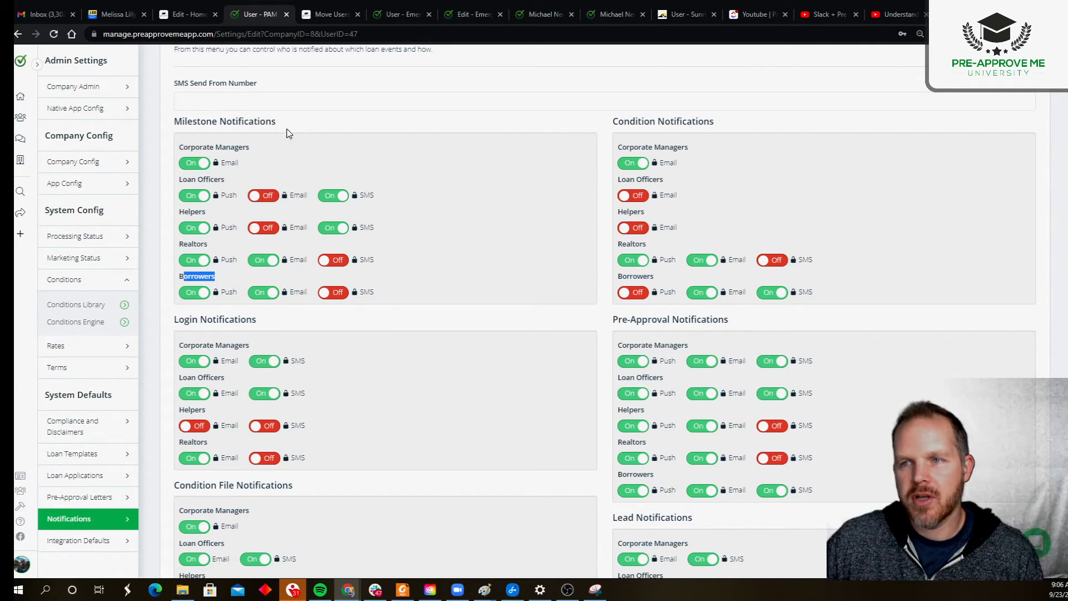
left_click(305, 126)
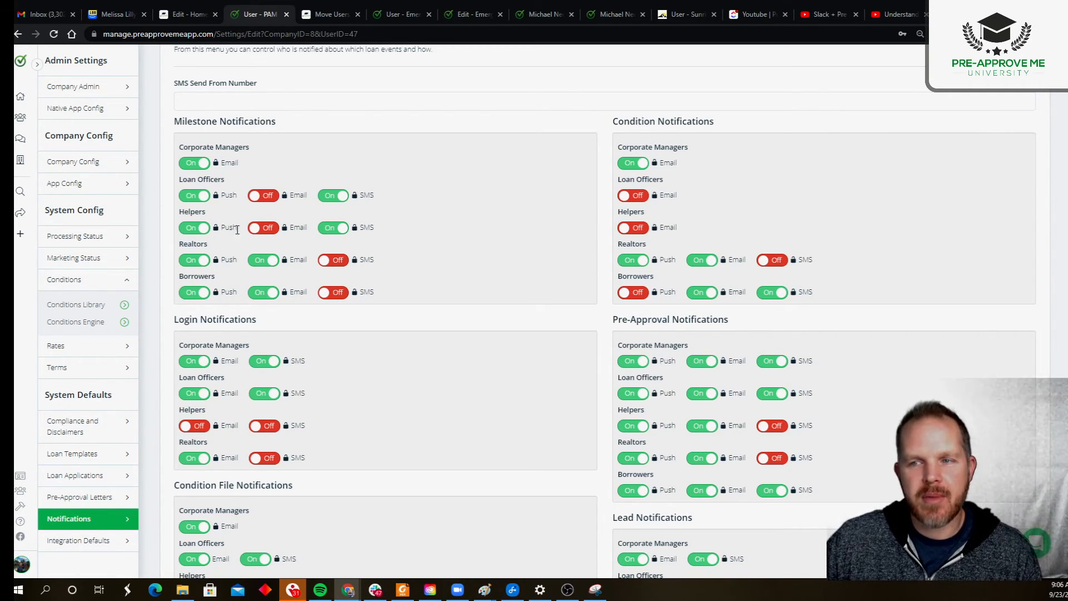
left_click_drag(169, 123, 279, 121)
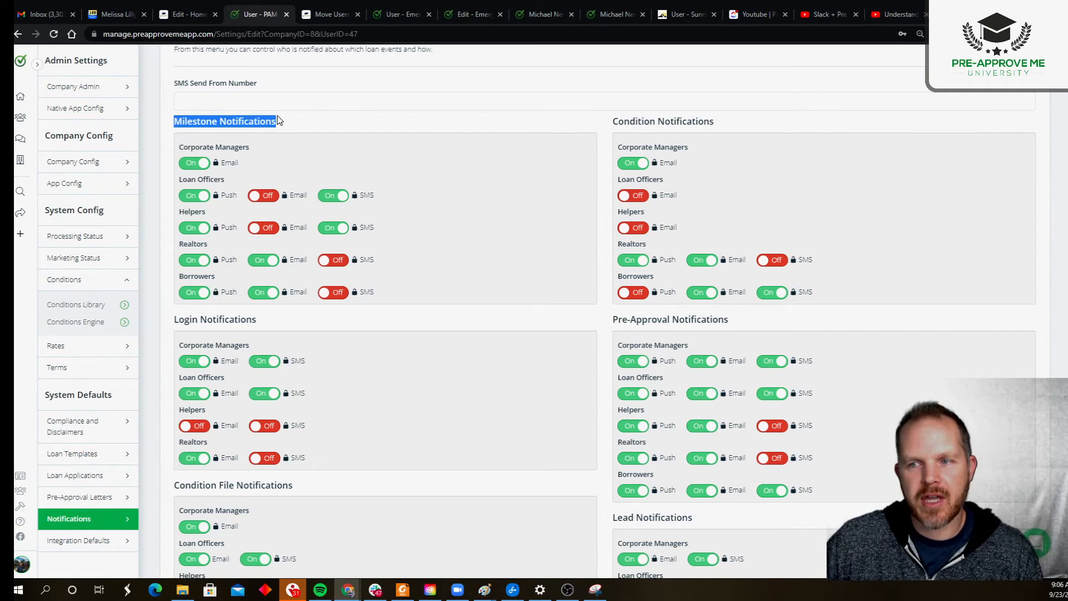
left_click(263, 228)
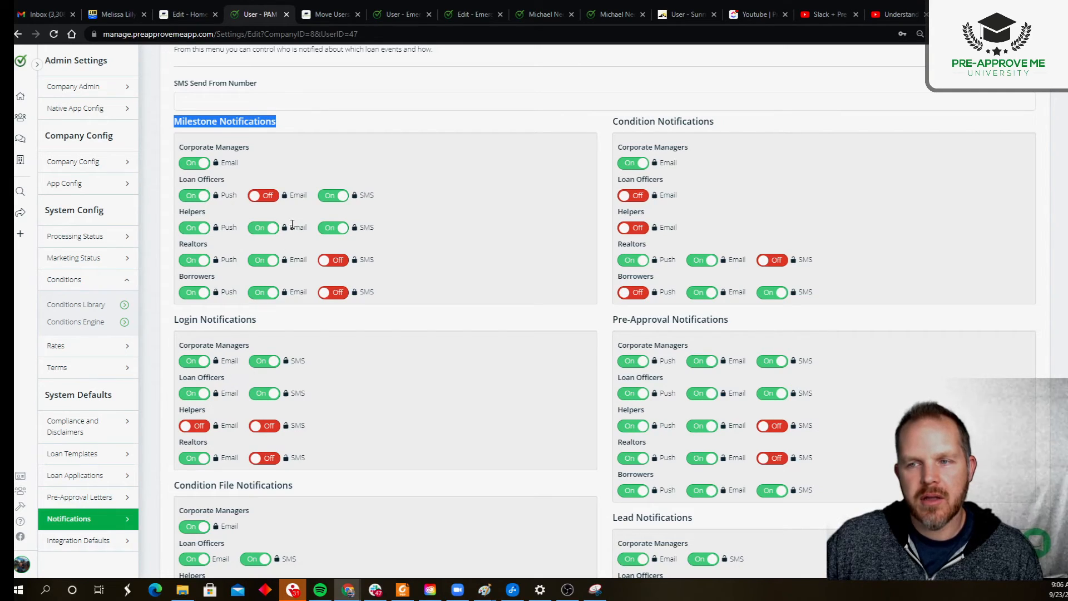
left_click(238, 259)
left_click_drag(375, 260, 360, 292)
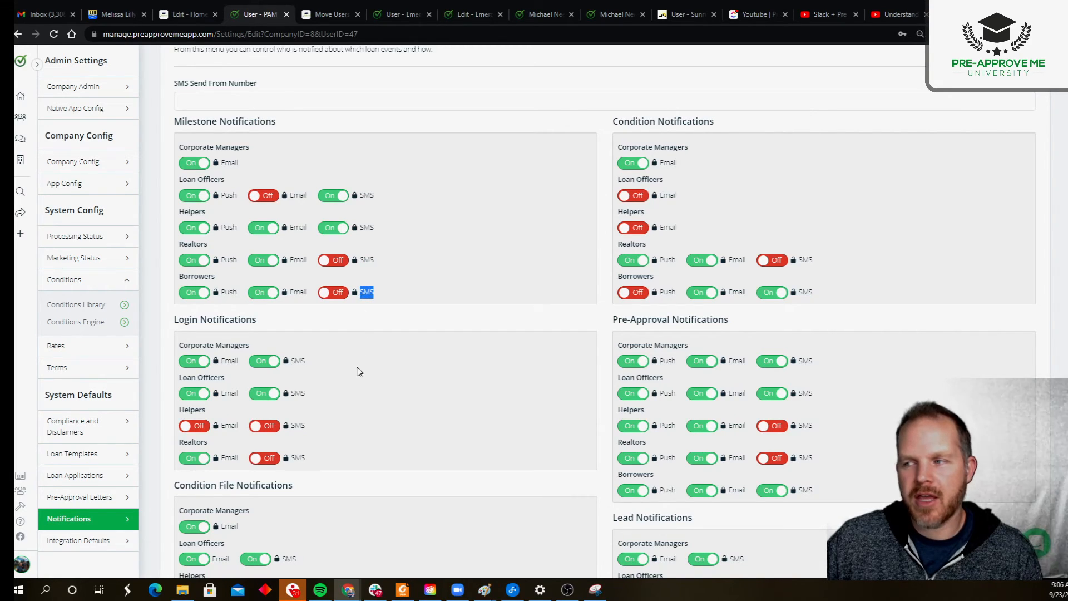
left_click_drag(276, 127, 172, 129)
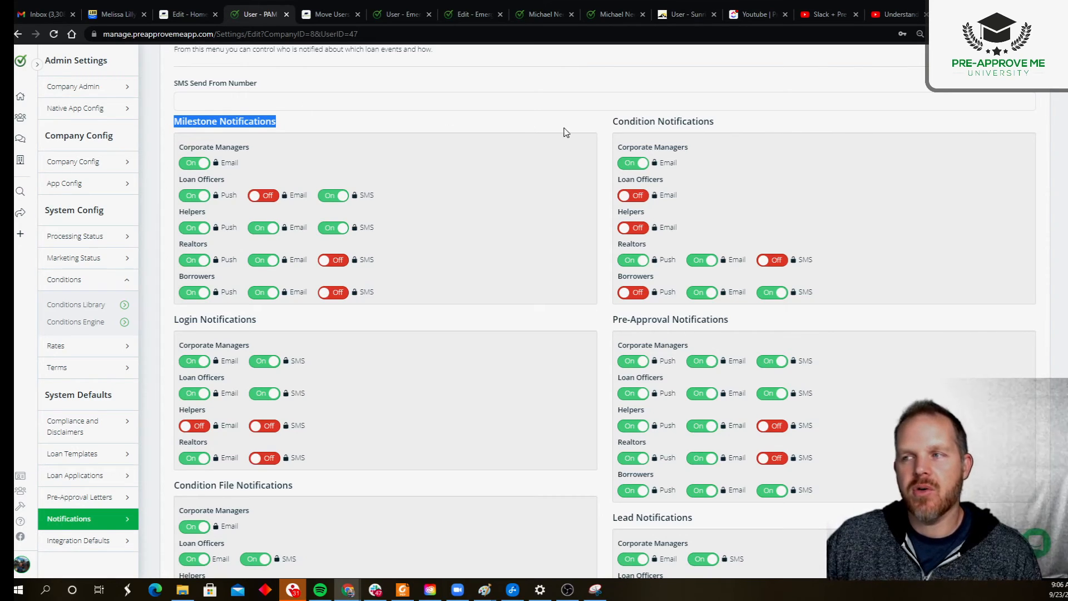
left_click_drag(618, 122, 732, 131)
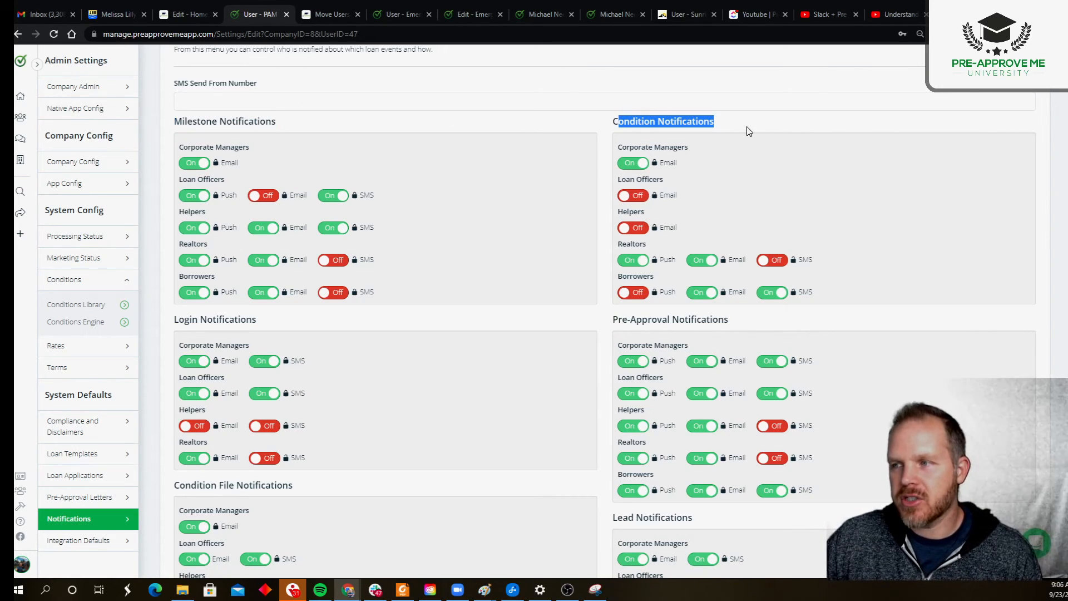
Step: In Condition Notifications, turn Helpers Email on, Realtors Push off, and toggle Realtors Email
left_click(632, 228)
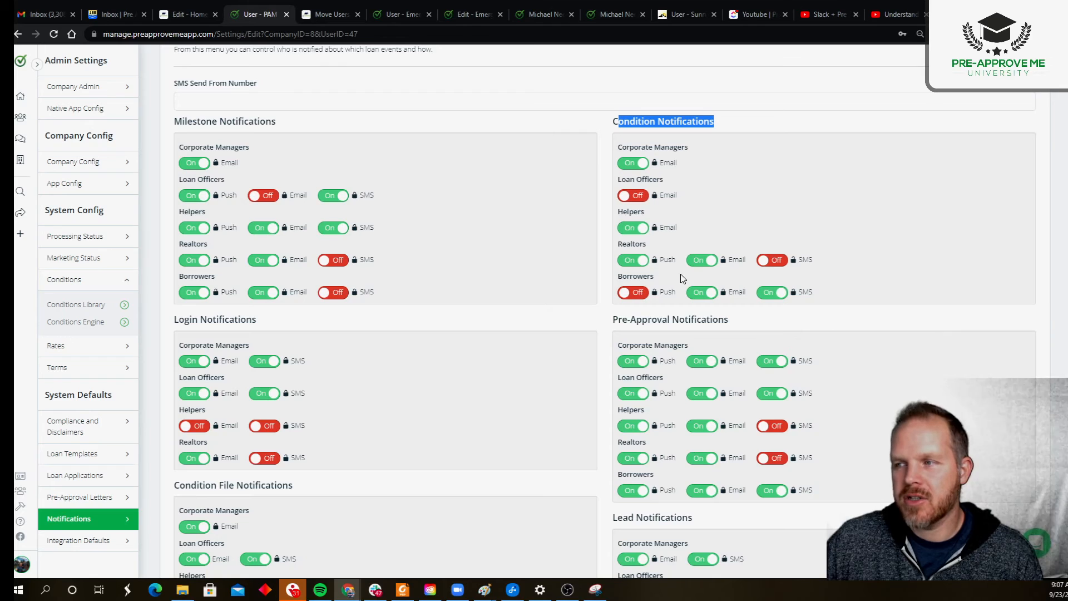
left_click(640, 261)
left_click(703, 262)
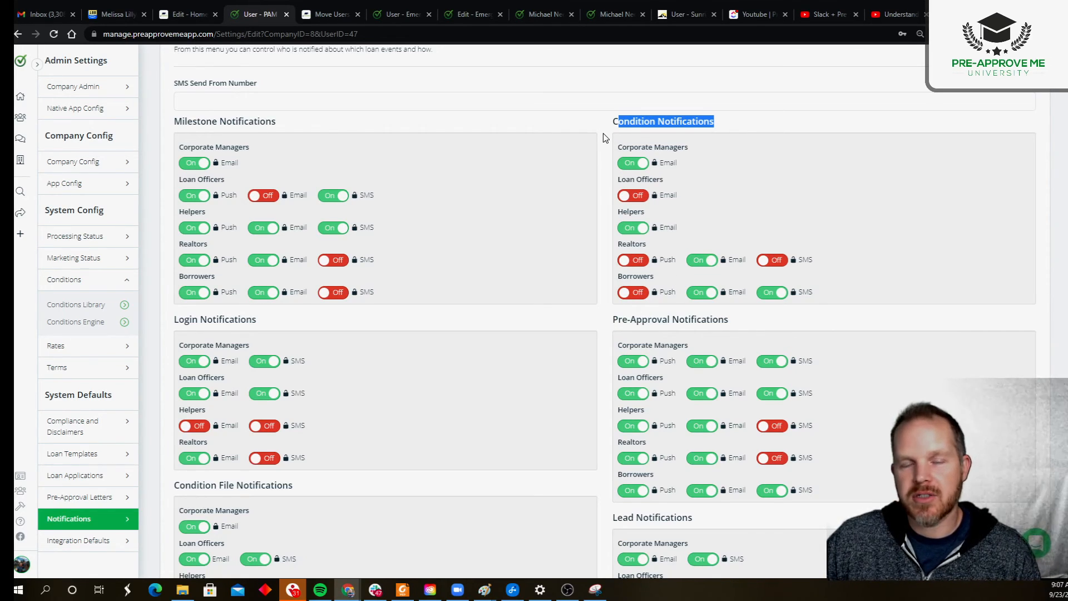
scroll(295, 186, "down", 7)
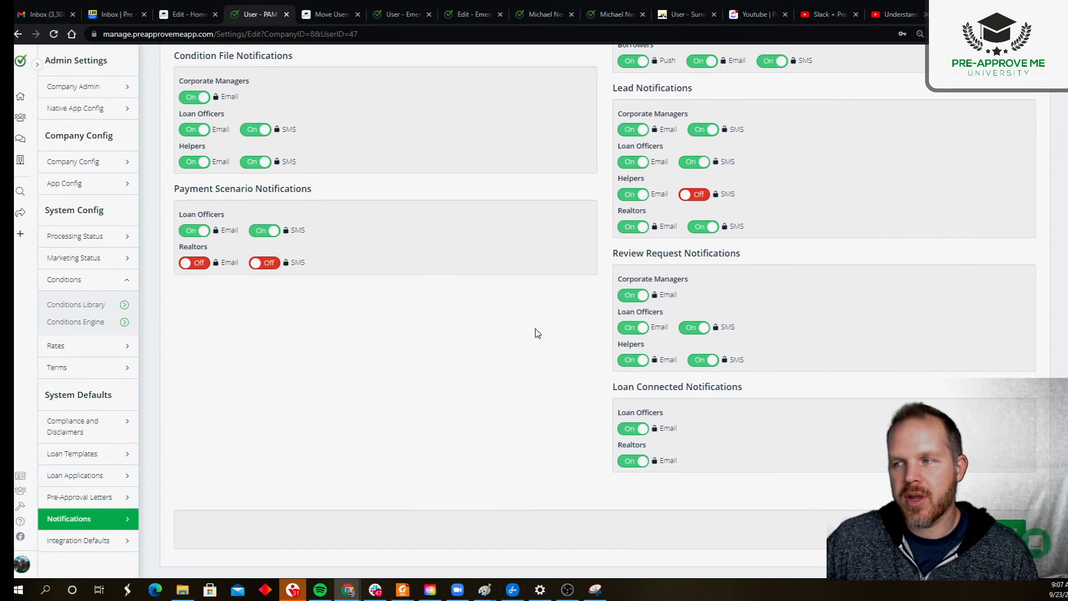
scroll(535, 332, "up", 5)
scroll(537, 334, "up", 1)
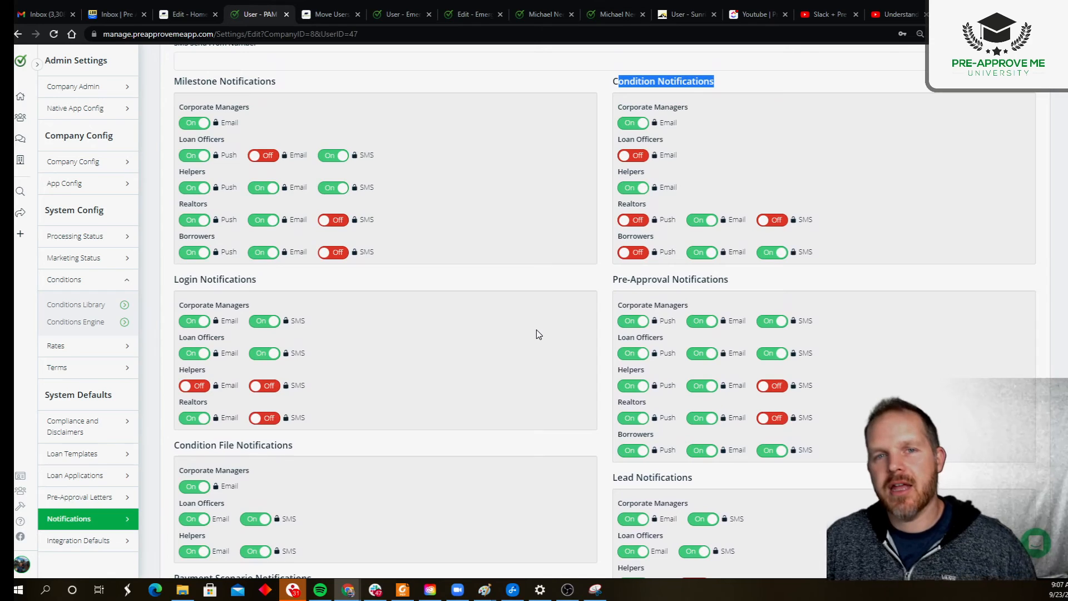